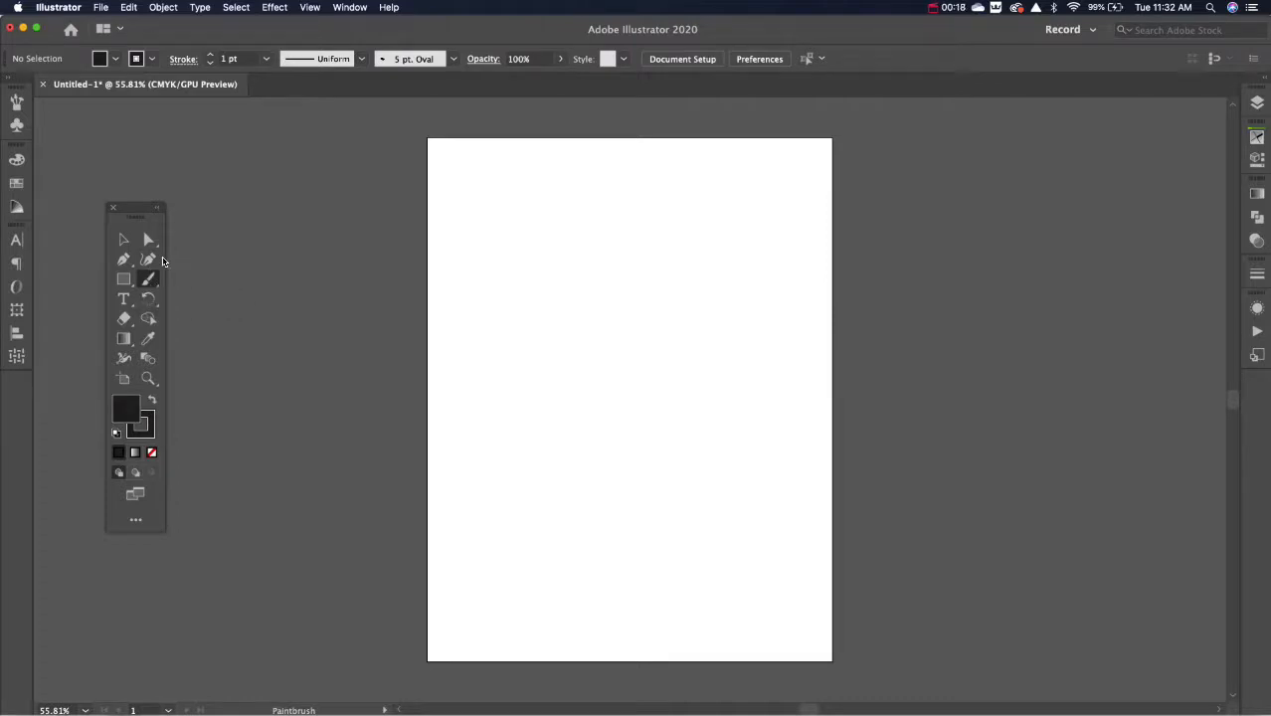
# Step: Paint four nested curved strokes and a large S-shaped stroke on the artboard with the 5 pt. Oval brush
pyautogui.moveTo(625, 203); pyautogui.dragTo(675, 407)
pyautogui.moveTo(622, 244); pyautogui.dragTo(655, 384)
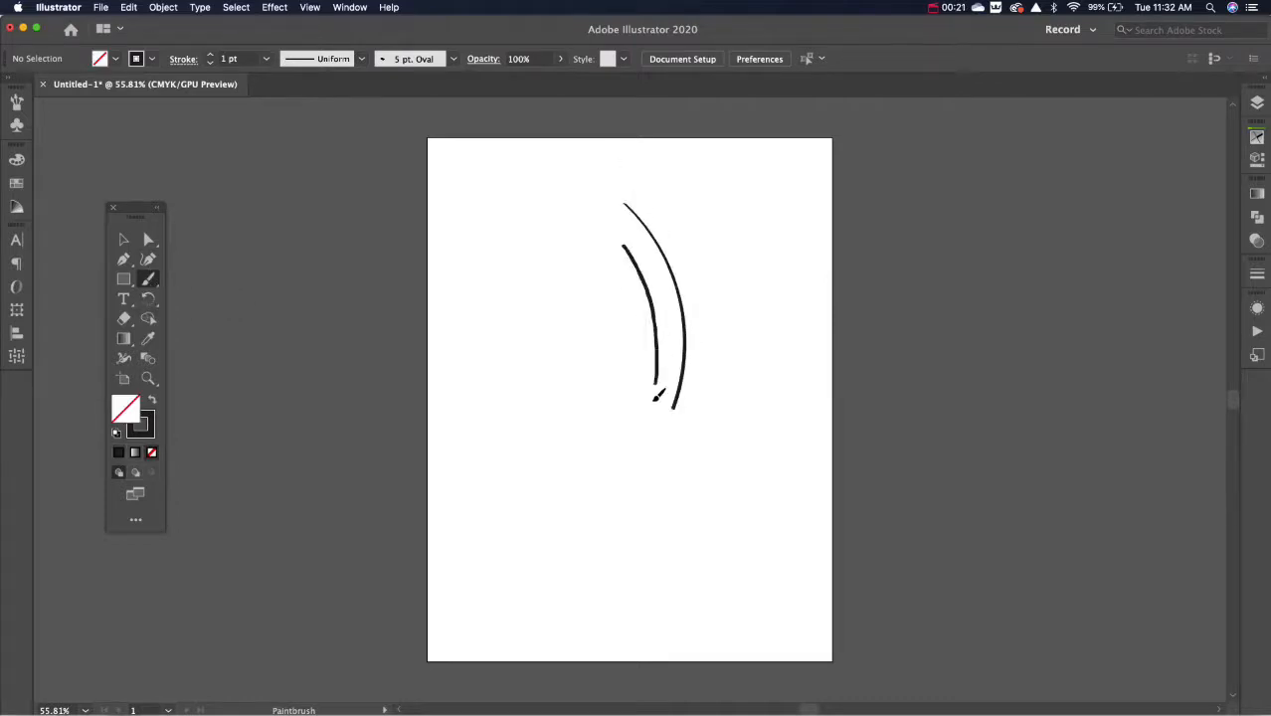
pyautogui.moveTo(616, 267); pyautogui.dragTo(633, 380)
pyautogui.moveTo(604, 297); pyautogui.dragTo(613, 357)
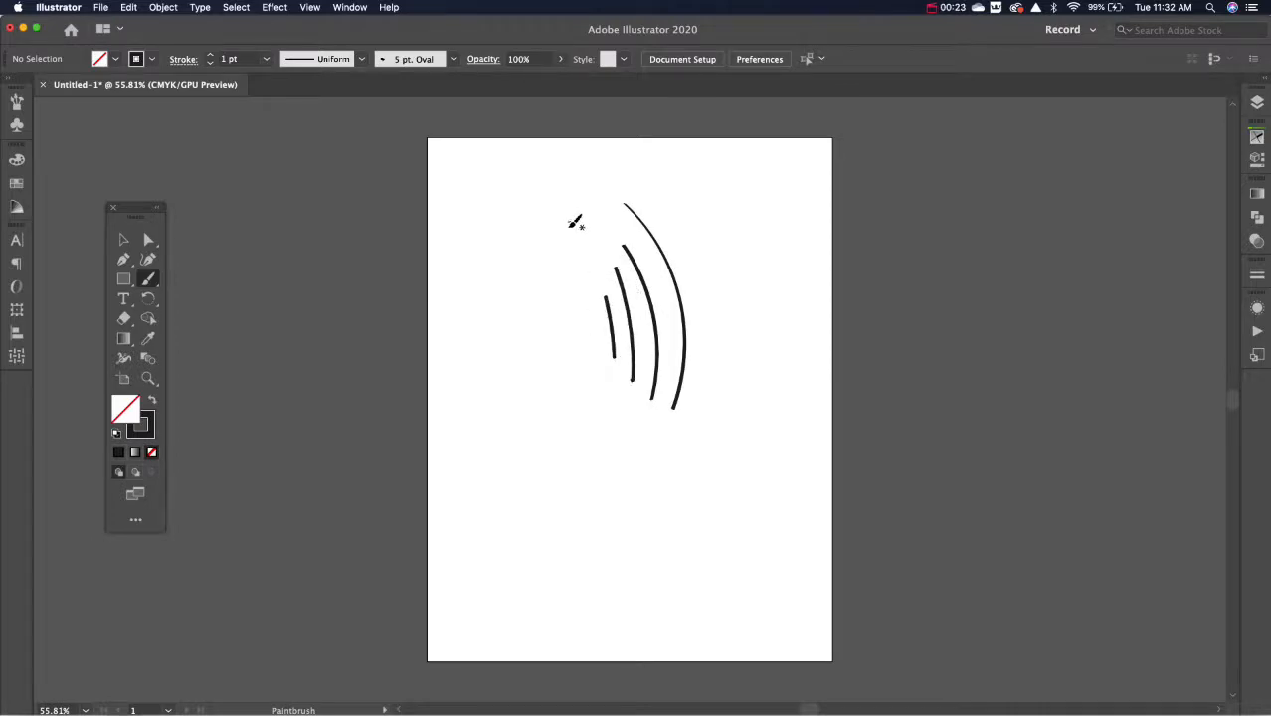
pyautogui.moveTo(569, 226)
pyautogui.mouseDown()
pyautogui.moveTo(557, 321)
pyautogui.moveTo(524, 374)
pyautogui.mouseUp()
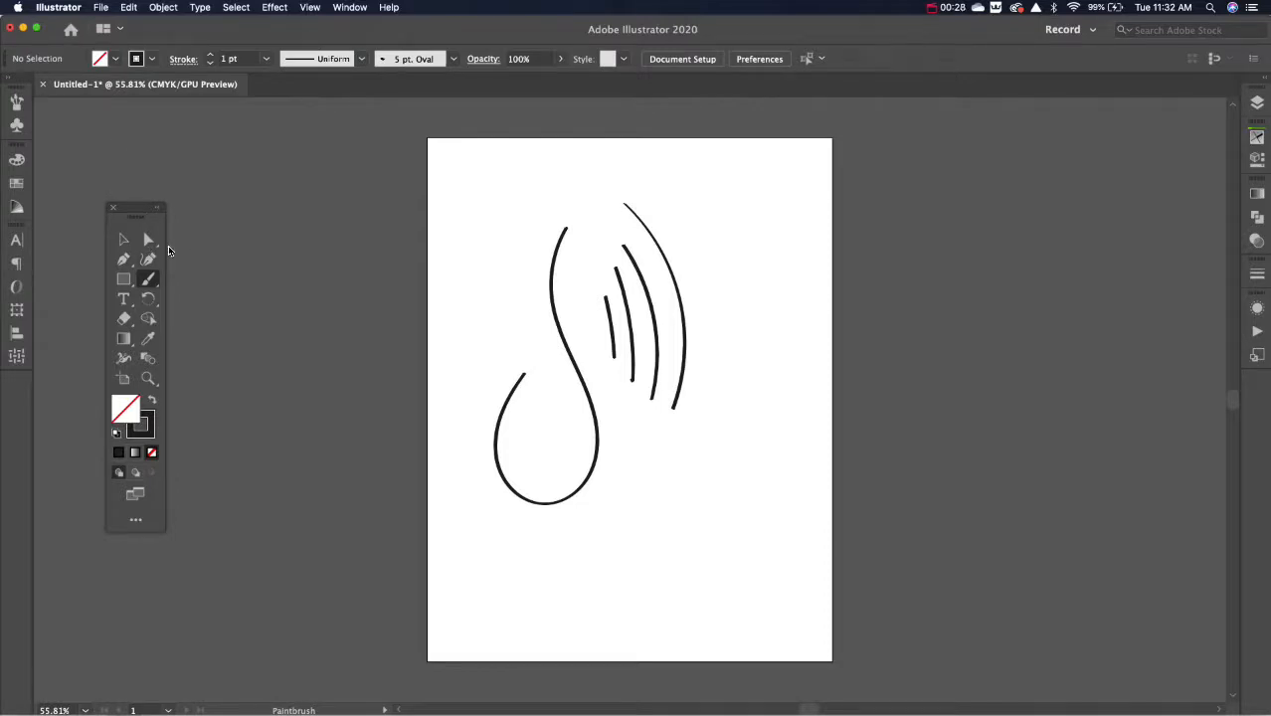
# Step: Open the options of the 5 pt. Oval brush and make its angle respond to Pressure
pyautogui.click(18, 102)
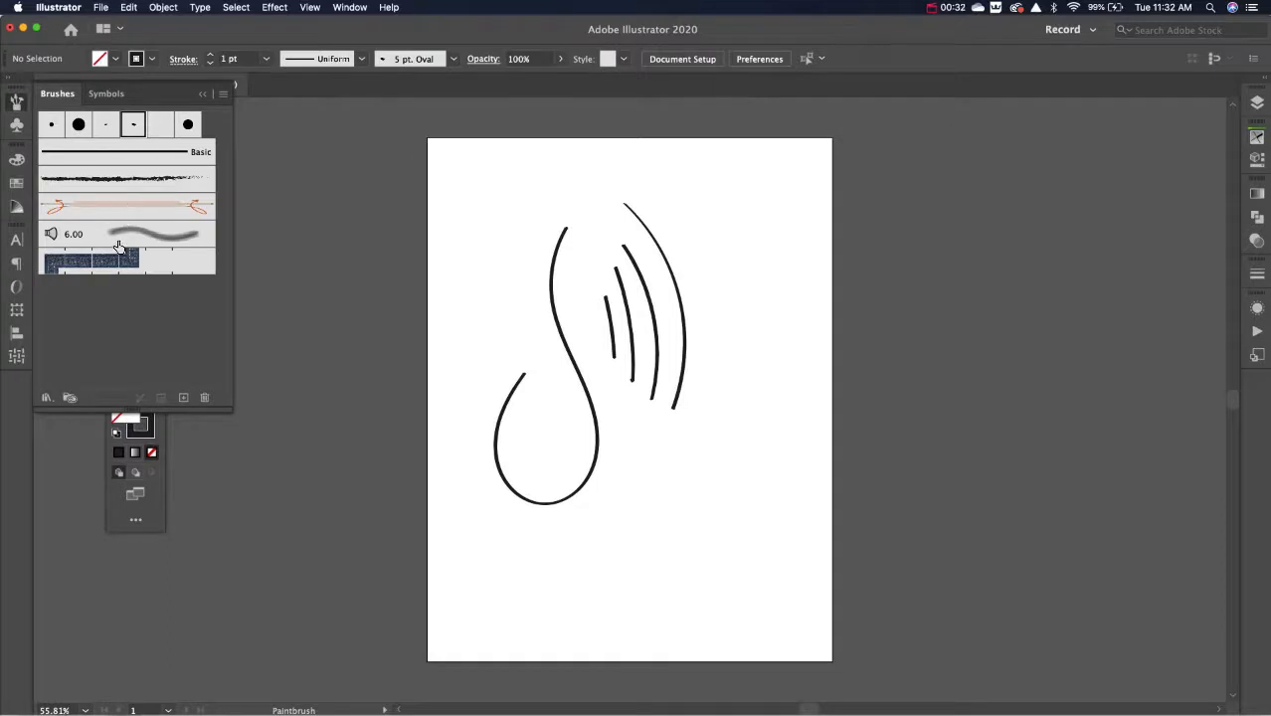
pyautogui.doubleClick(131, 126)
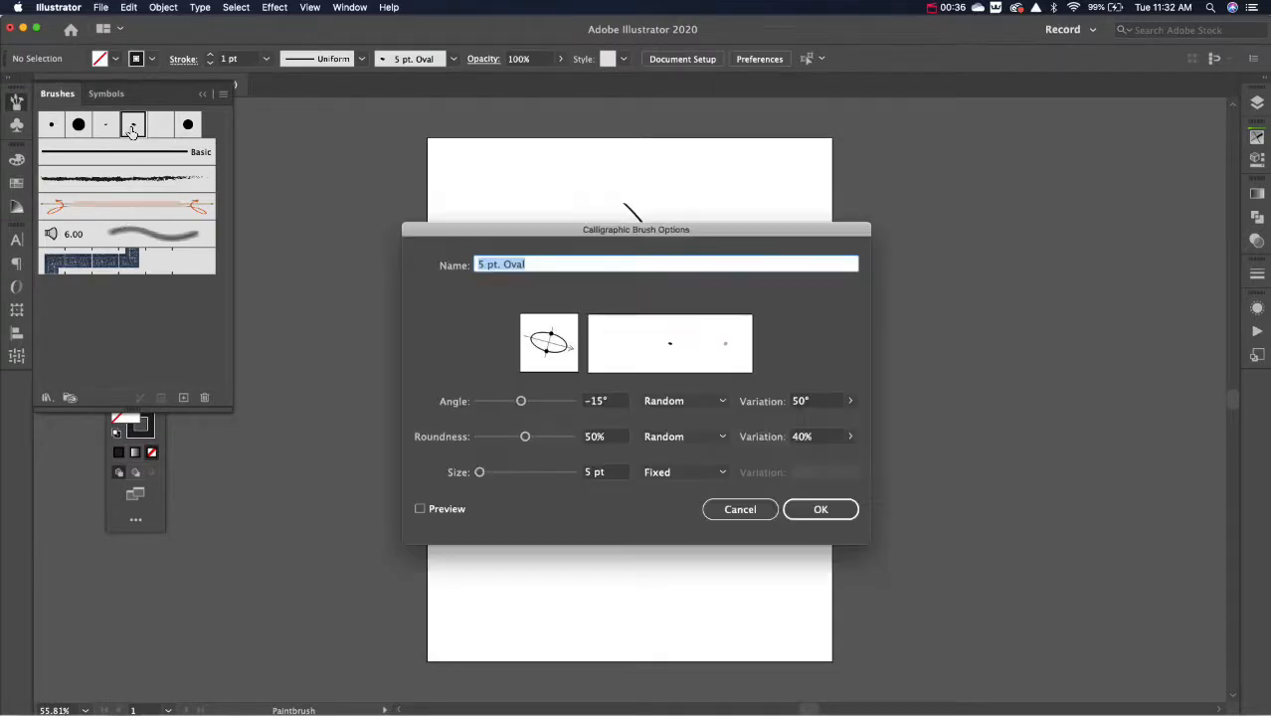
pyautogui.moveTo(482, 233)
pyautogui.mouseDown()
pyautogui.moveTo(626, 212)
pyautogui.moveTo(828, 66)
pyautogui.mouseUp()
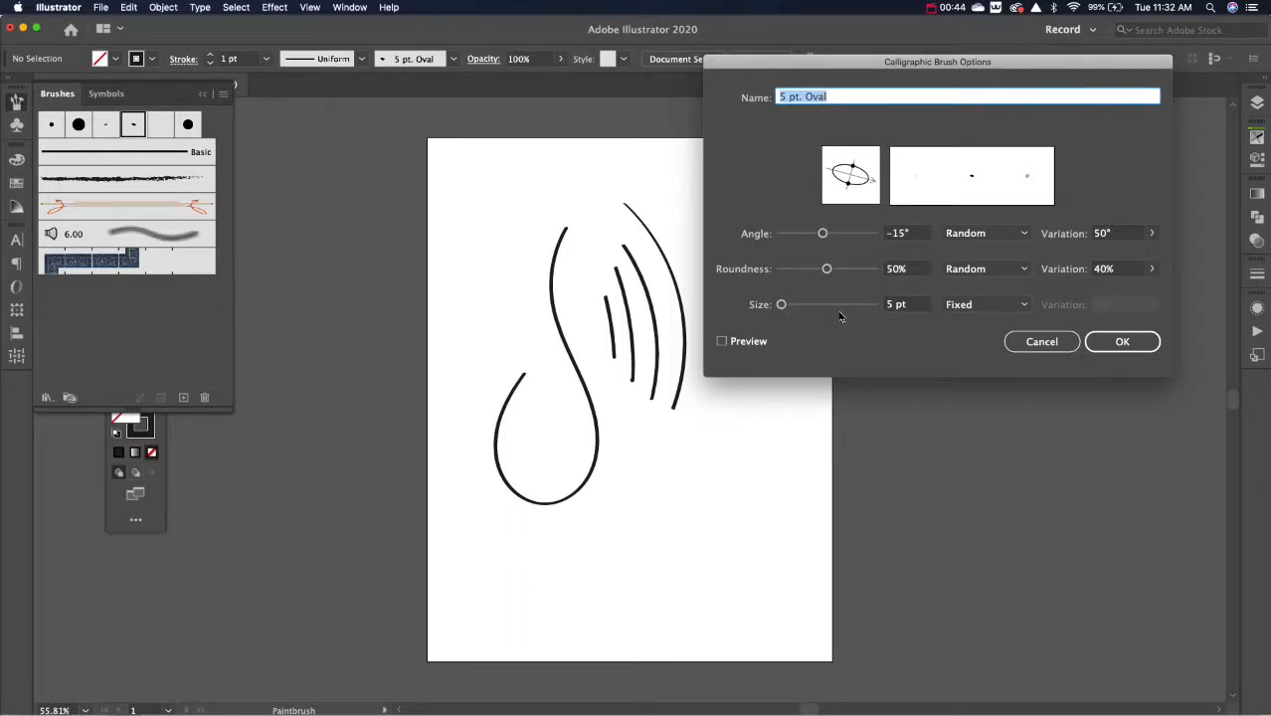
pyautogui.click(965, 233)
pyautogui.click(969, 290)
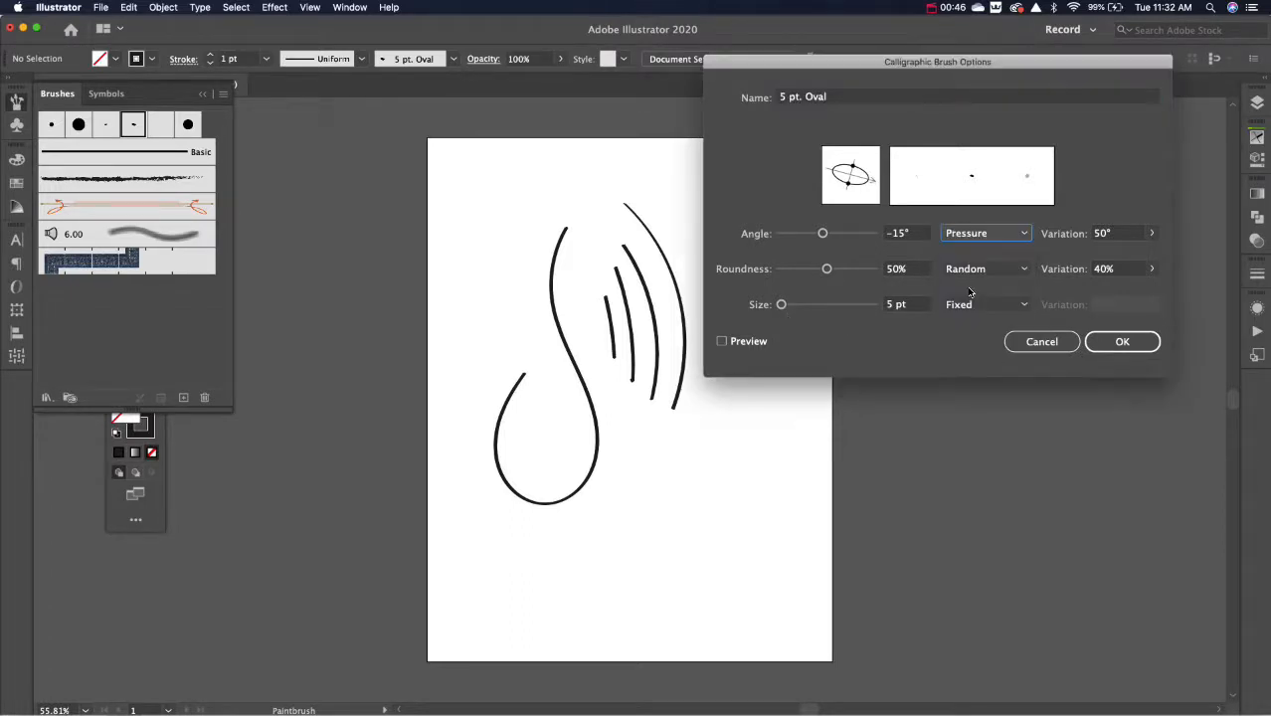
# Step: Make the 5 pt. Oval brush's size respond to Pressure with a 5 pt variation and apply the changes to the existing strokes
pyautogui.click(955, 303)
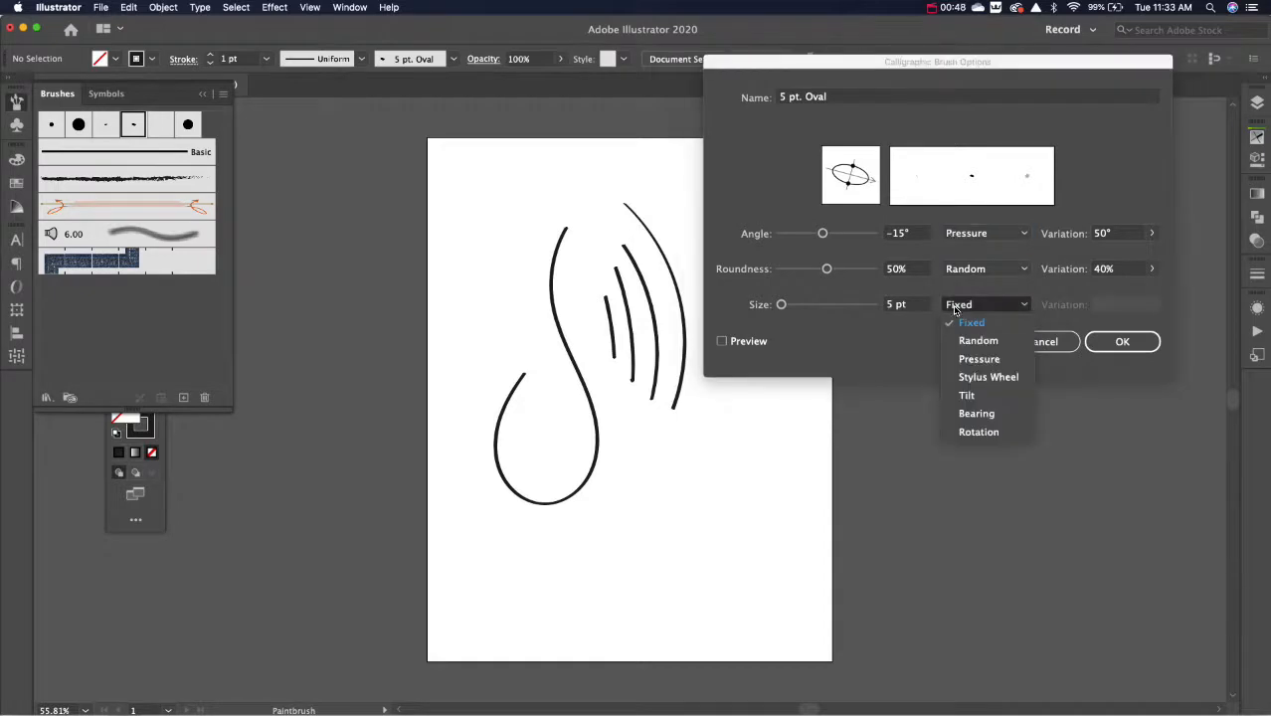
pyautogui.click(961, 357)
pyautogui.click(1153, 309)
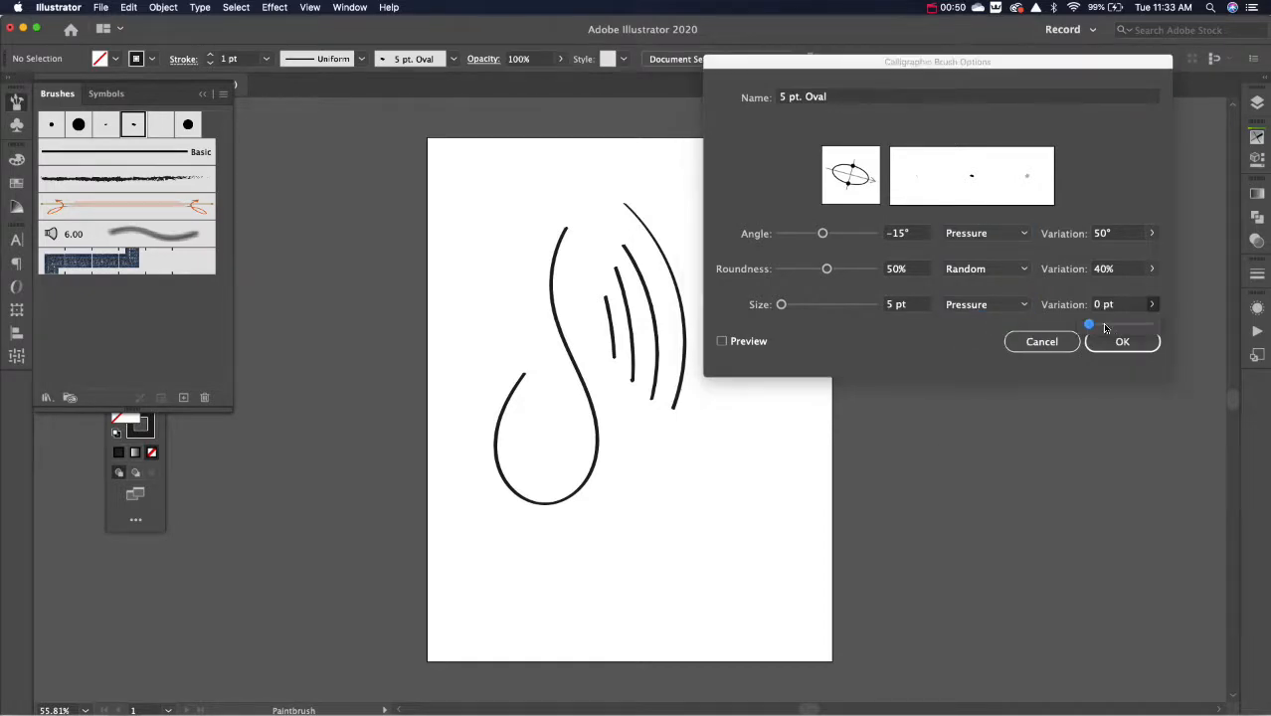
pyautogui.moveTo(1091, 327); pyautogui.dragTo(1149, 324)
pyautogui.click(877, 419)
pyautogui.click(1121, 342)
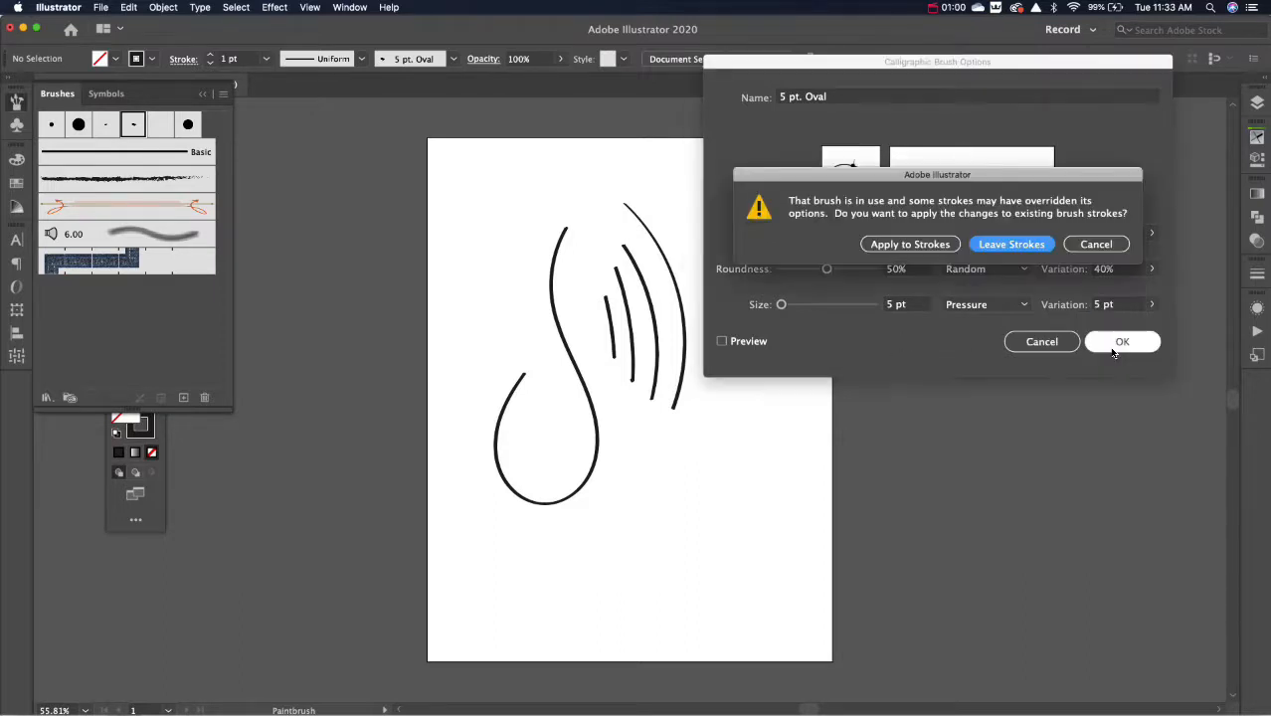
pyautogui.click(909, 246)
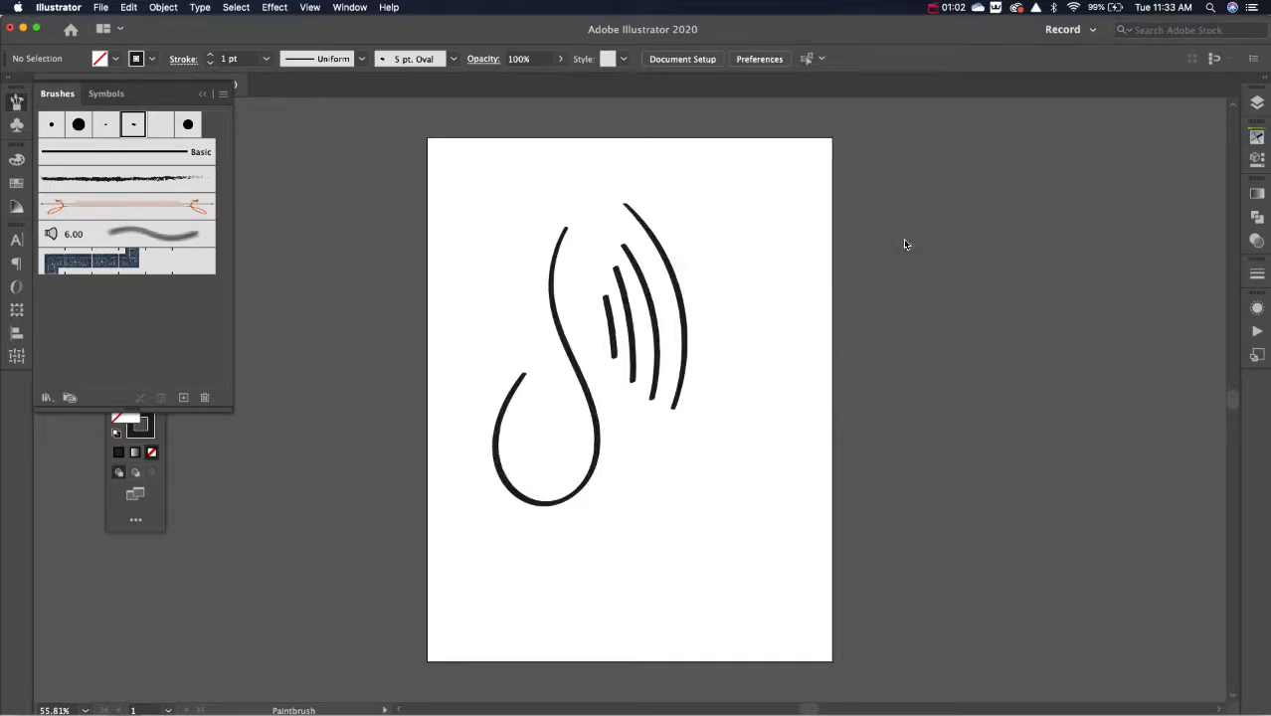
# Step: Paint curved and looped pressure test strokes on both sides of the existing ones, and delete all strokes from the artboard
pyautogui.moveTo(724, 261)
pyautogui.mouseDown()
pyautogui.moveTo(757, 346)
pyautogui.moveTo(754, 423)
pyautogui.moveTo(666, 464)
pyautogui.mouseUp()
pyautogui.moveTo(742, 195)
pyautogui.mouseDown()
pyautogui.moveTo(775, 257)
pyautogui.moveTo(748, 295)
pyautogui.mouseUp()
pyautogui.moveTo(509, 197)
pyautogui.mouseDown()
pyautogui.moveTo(519, 309)
pyautogui.moveTo(499, 288)
pyautogui.moveTo(467, 323)
pyautogui.moveTo(487, 370)
pyautogui.moveTo(483, 352)
pyautogui.mouseUp()
pyautogui.press('super+a')
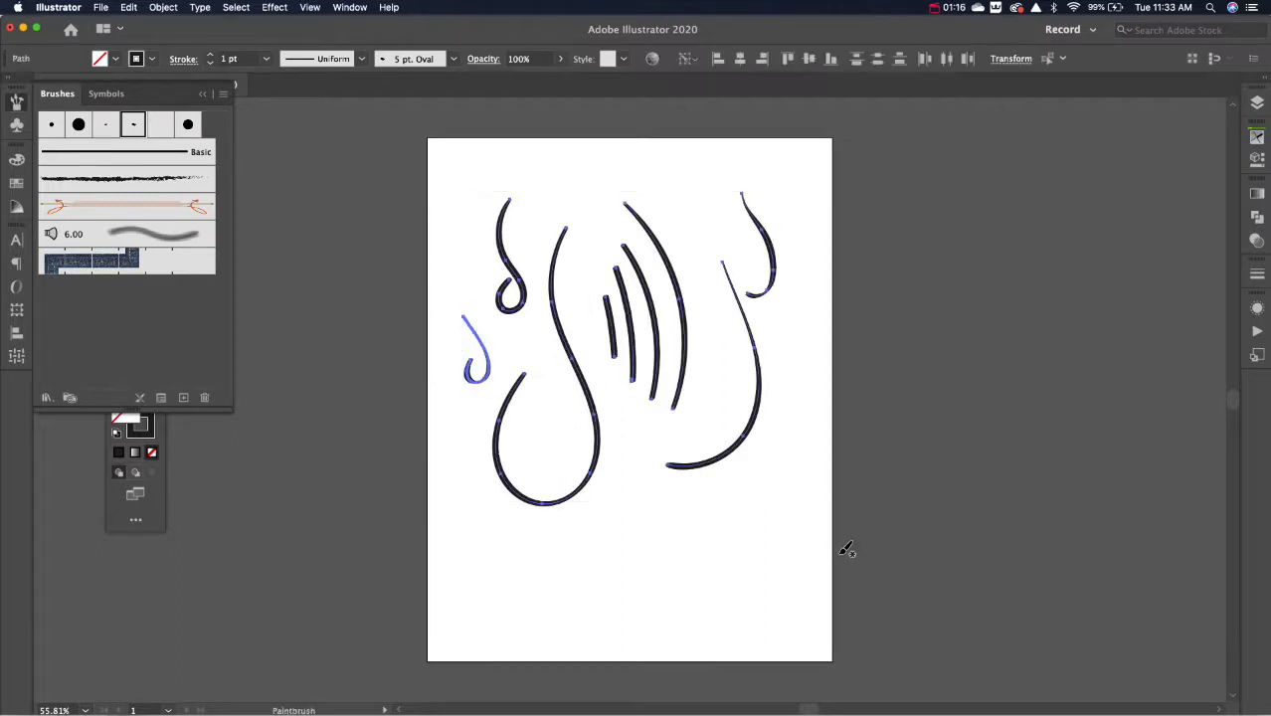
pyautogui.press('Delete')
# Step: Paint a series of looped, curved and wavy test strokes with varying pressure across the empty artboard, and delete them all
pyautogui.moveTo(551, 205)
pyautogui.mouseDown()
pyautogui.moveTo(593, 295)
pyautogui.moveTo(579, 308)
pyautogui.mouseUp()
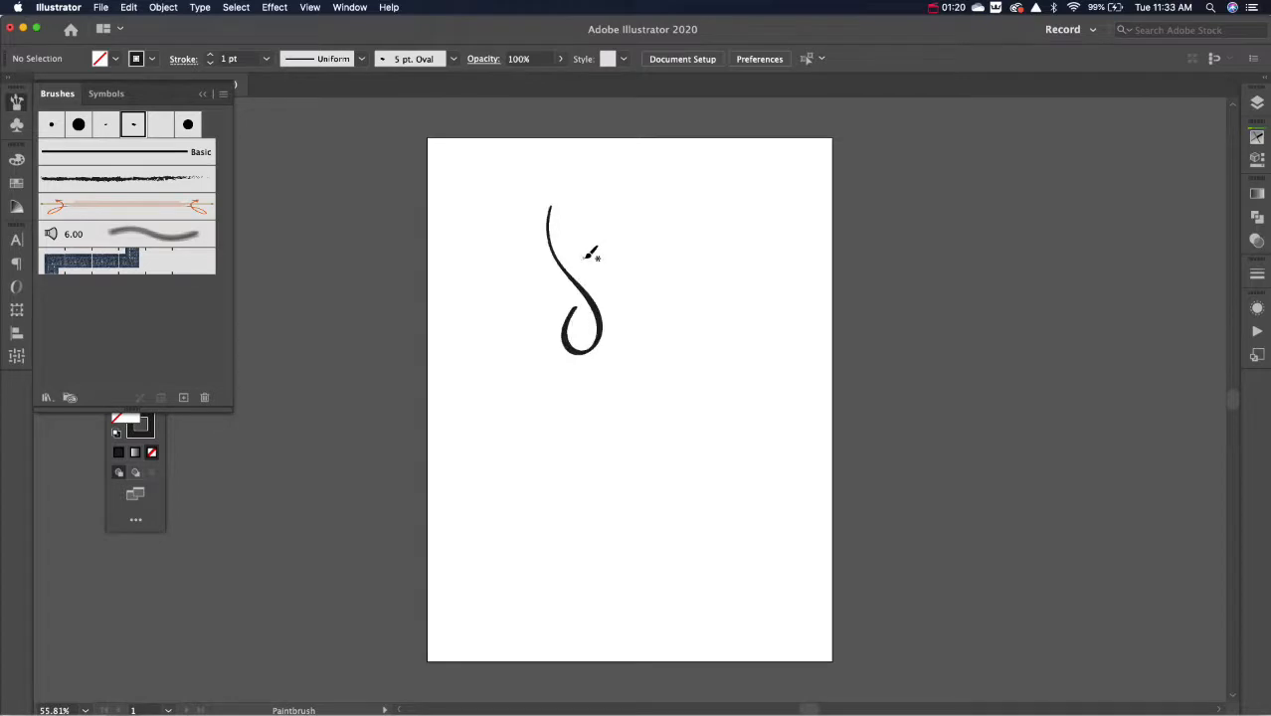
pyautogui.moveTo(584, 258)
pyautogui.mouseDown()
pyautogui.moveTo(610, 296)
pyautogui.moveTo(607, 382)
pyautogui.moveTo(541, 362)
pyautogui.moveTo(557, 295)
pyautogui.mouseUp()
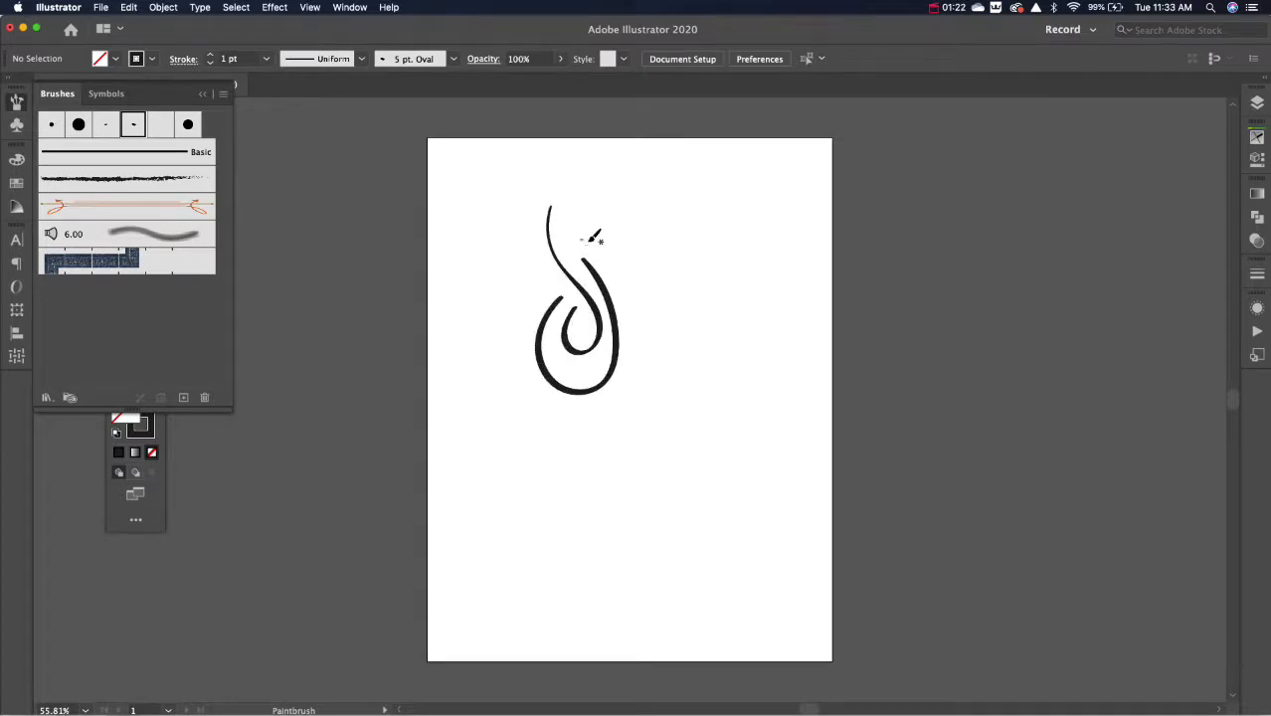
pyautogui.moveTo(589, 241); pyautogui.dragTo(623, 328)
pyautogui.moveTo(619, 260); pyautogui.dragTo(652, 383)
pyautogui.moveTo(662, 269); pyautogui.dragTo(569, 490)
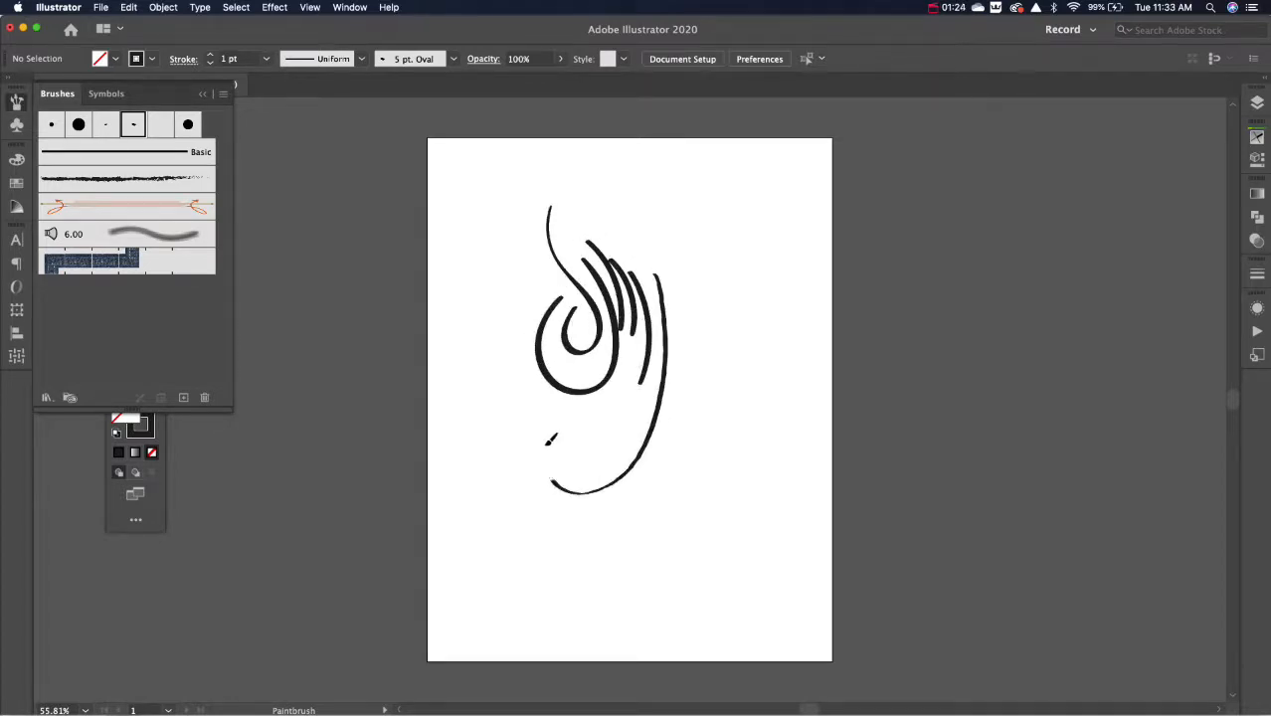
pyautogui.moveTo(548, 446)
pyautogui.mouseDown()
pyautogui.moveTo(519, 483)
pyautogui.moveTo(569, 485)
pyautogui.mouseUp()
pyautogui.moveTo(695, 270); pyautogui.dragTo(694, 515)
pyautogui.moveTo(733, 348)
pyautogui.mouseDown()
pyautogui.moveTo(747, 377)
pyautogui.moveTo(738, 440)
pyautogui.mouseUp()
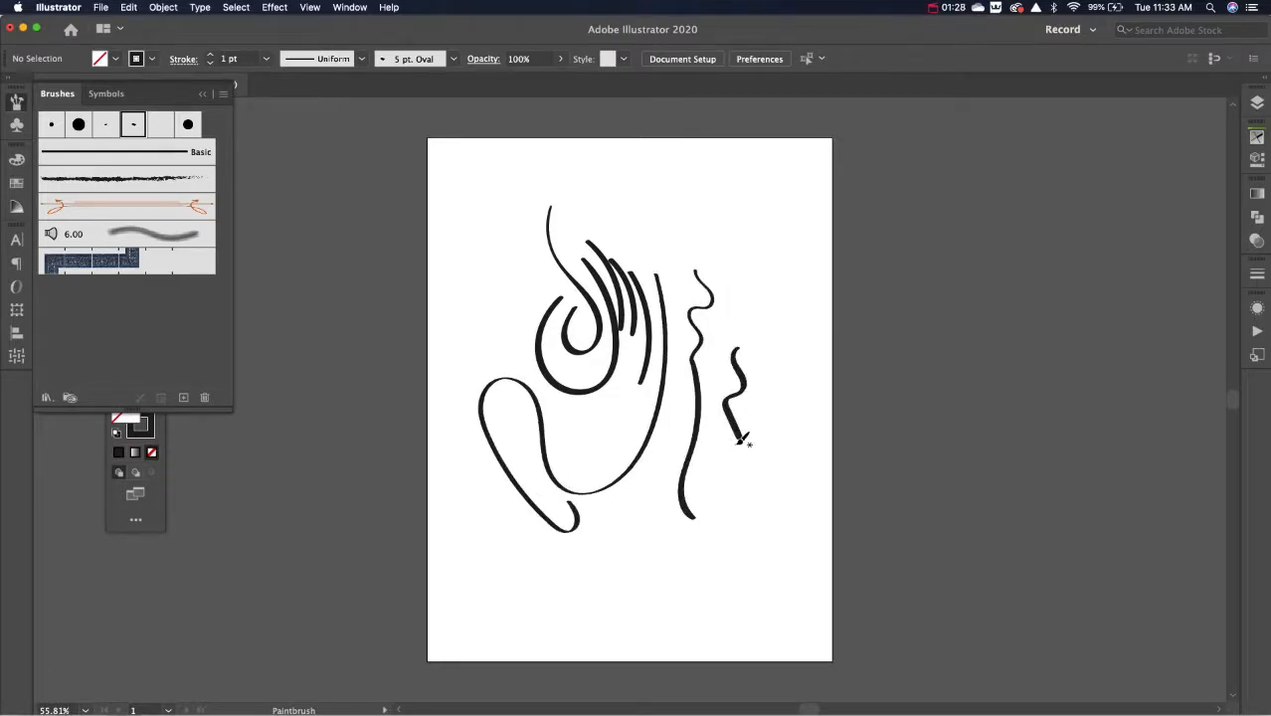
pyautogui.press('super+a')
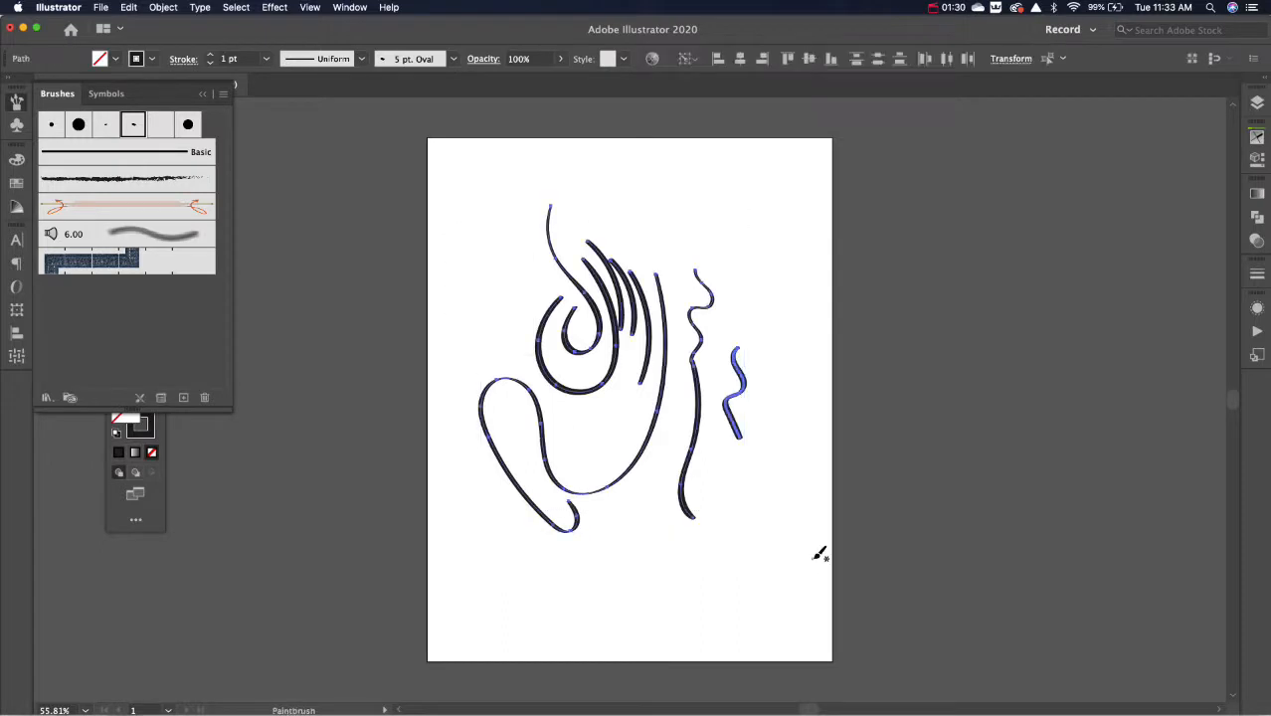
pyautogui.press('Delete')
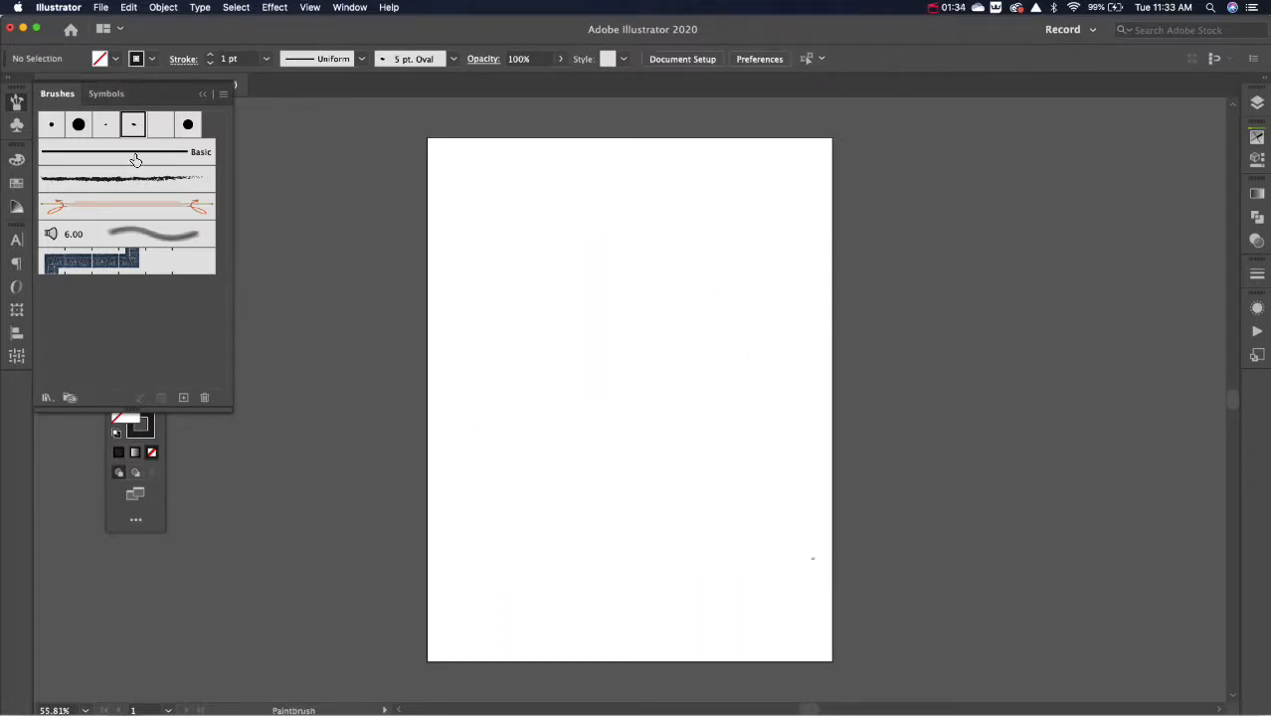
# Step: Create a new Calligraphic Brush and make its angle respond to Pressure
pyautogui.click(185, 397)
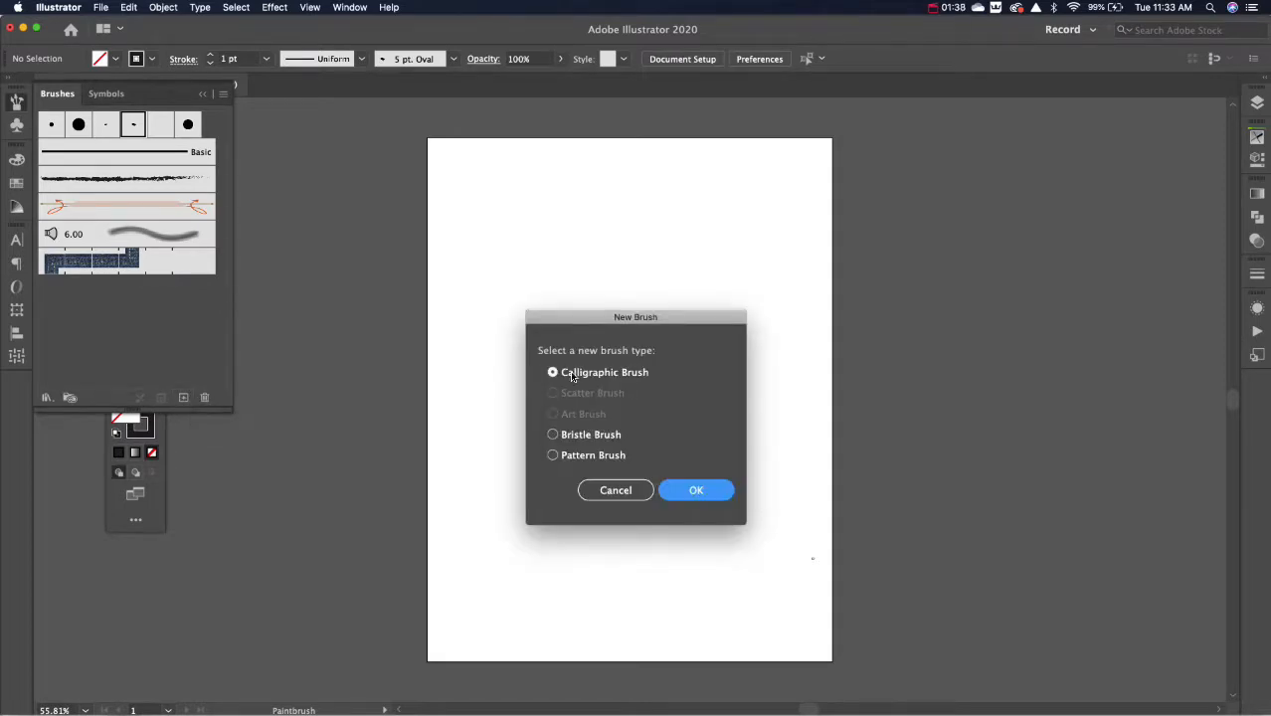
pyautogui.click(692, 493)
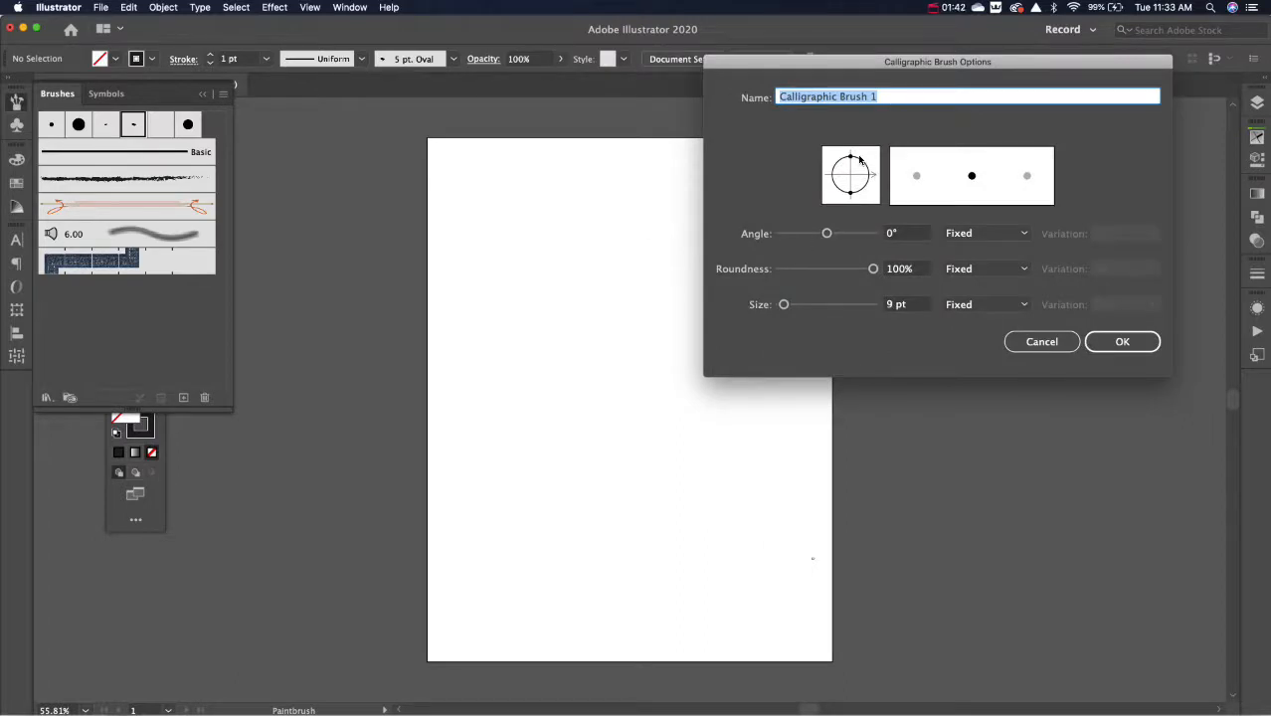
pyautogui.click(984, 233)
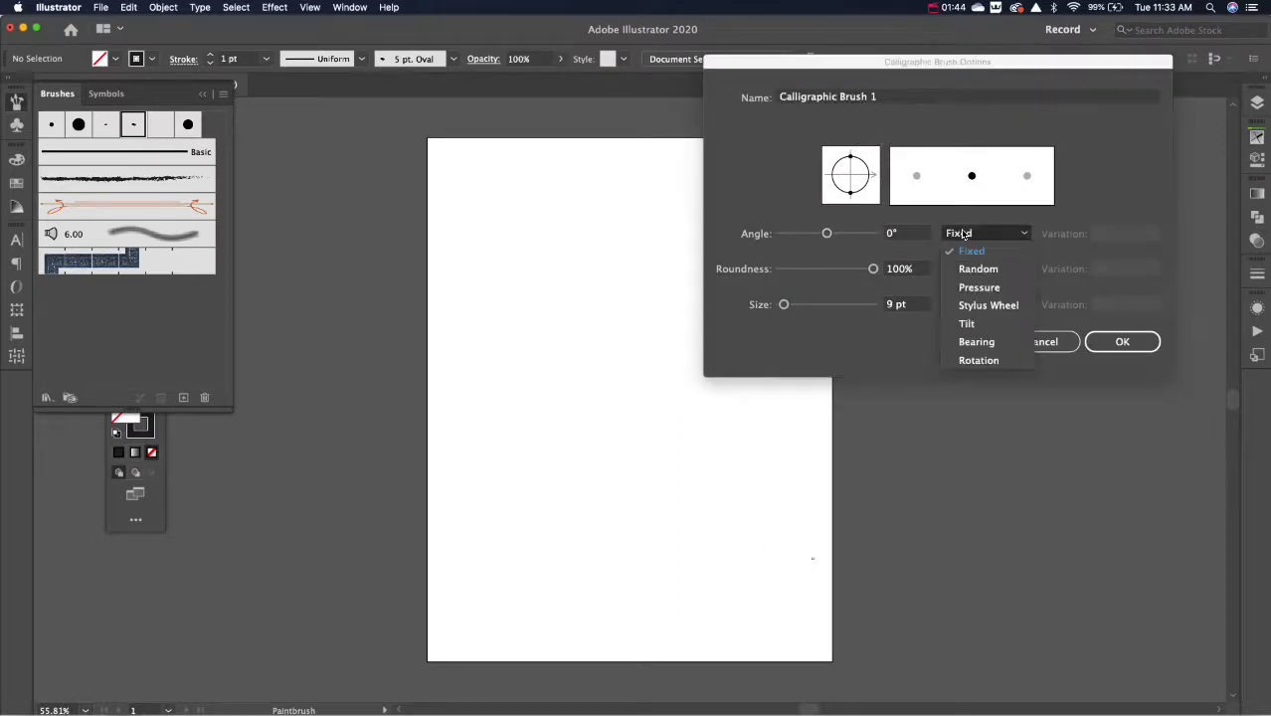
pyautogui.click(979, 288)
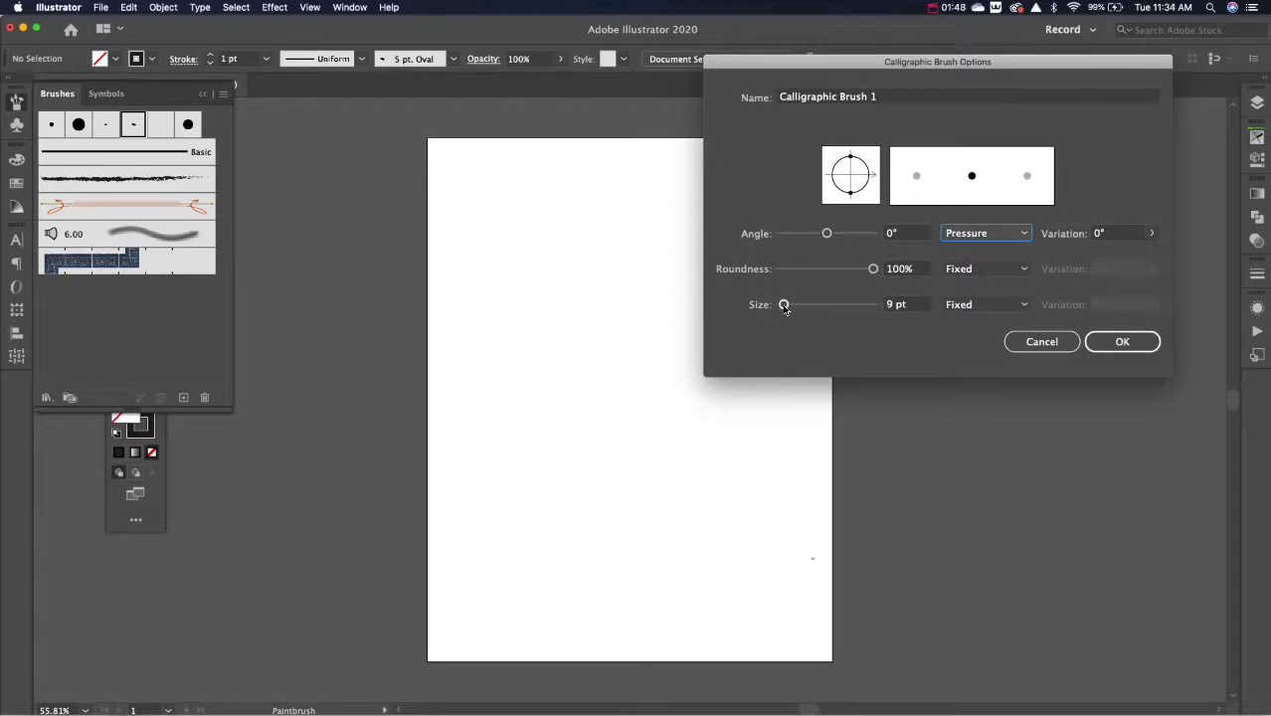
# Step: Set the new brush's size to 16 pt, responding to Pressure with 16 pt variation, save it, and paint a large S-shaped test stroke
pyautogui.moveTo(783, 305); pyautogui.dragTo(848, 300)
pyautogui.click(957, 306)
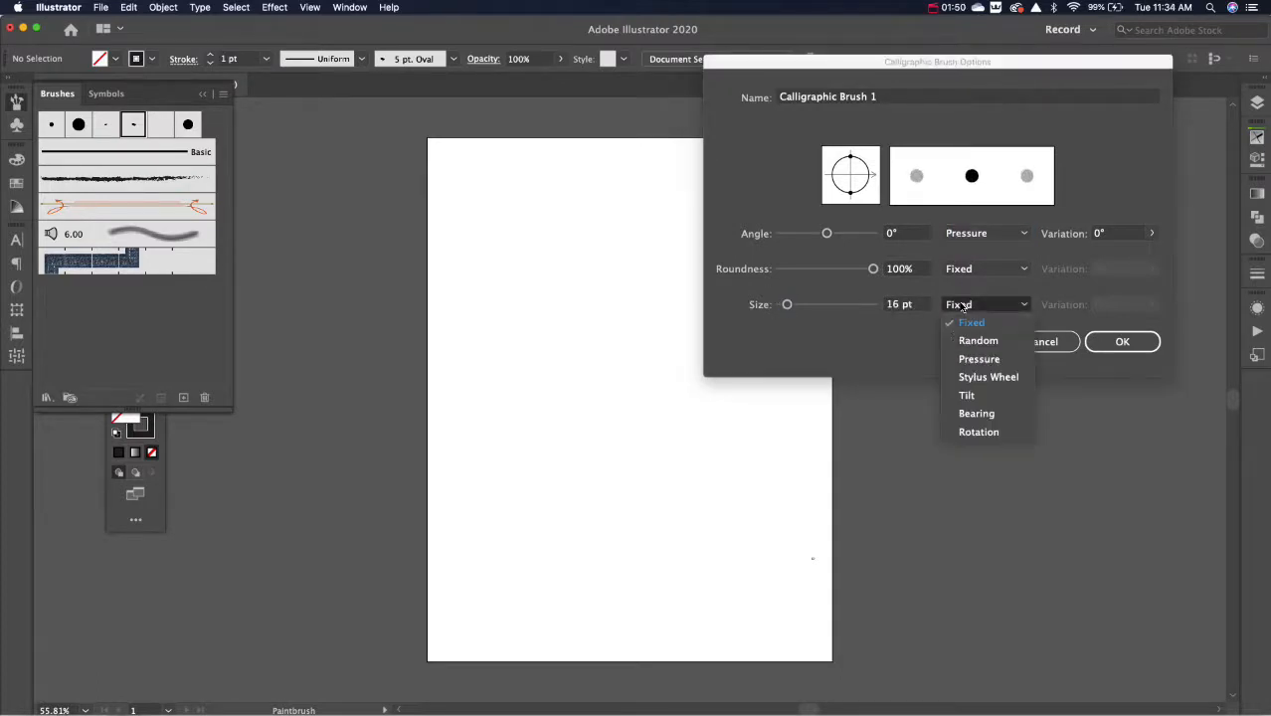
pyautogui.click(963, 358)
pyautogui.click(1150, 306)
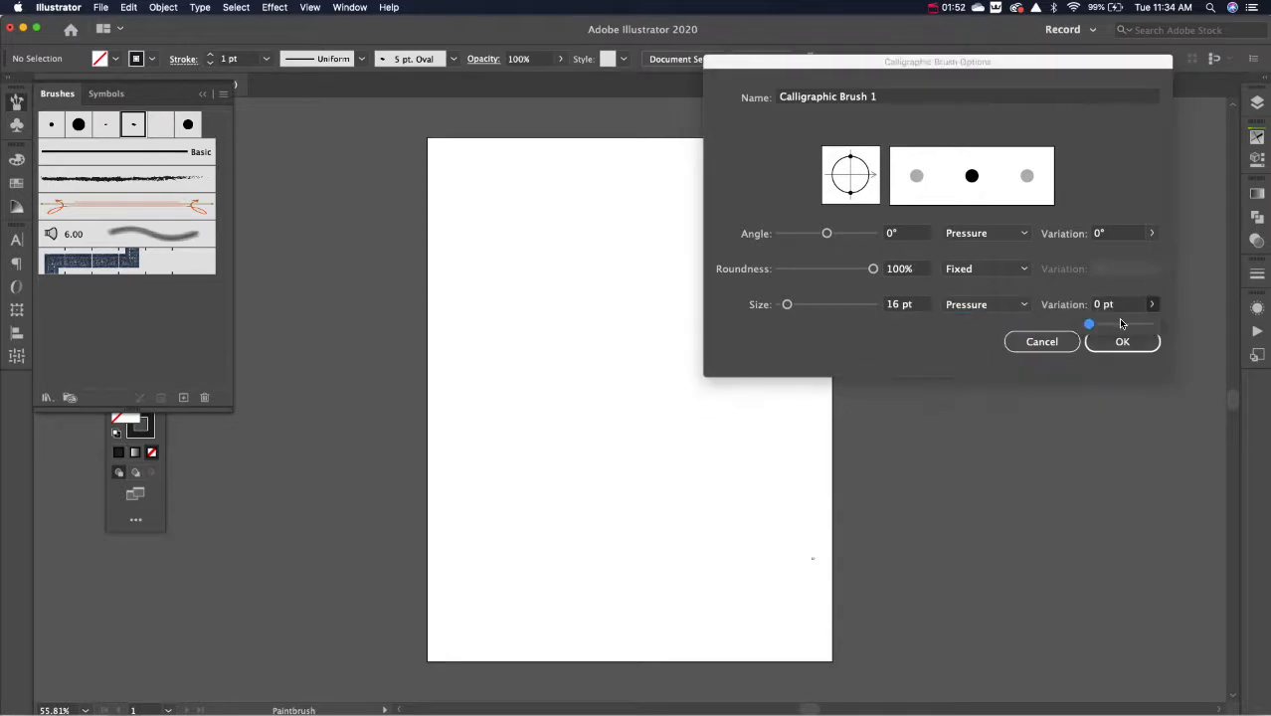
pyautogui.moveTo(1089, 324)
pyautogui.mouseDown()
pyautogui.moveTo(1135, 325)
pyautogui.moveTo(1270, 399)
pyautogui.mouseUp()
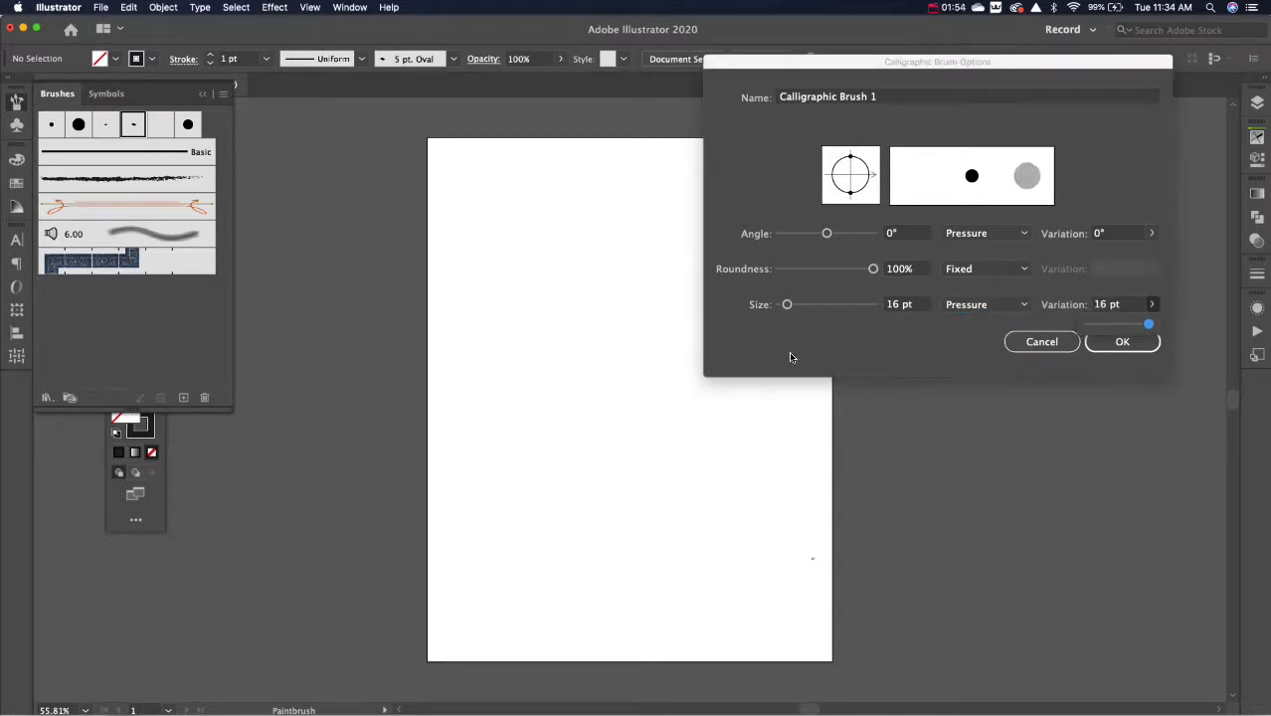
pyautogui.click(1122, 342)
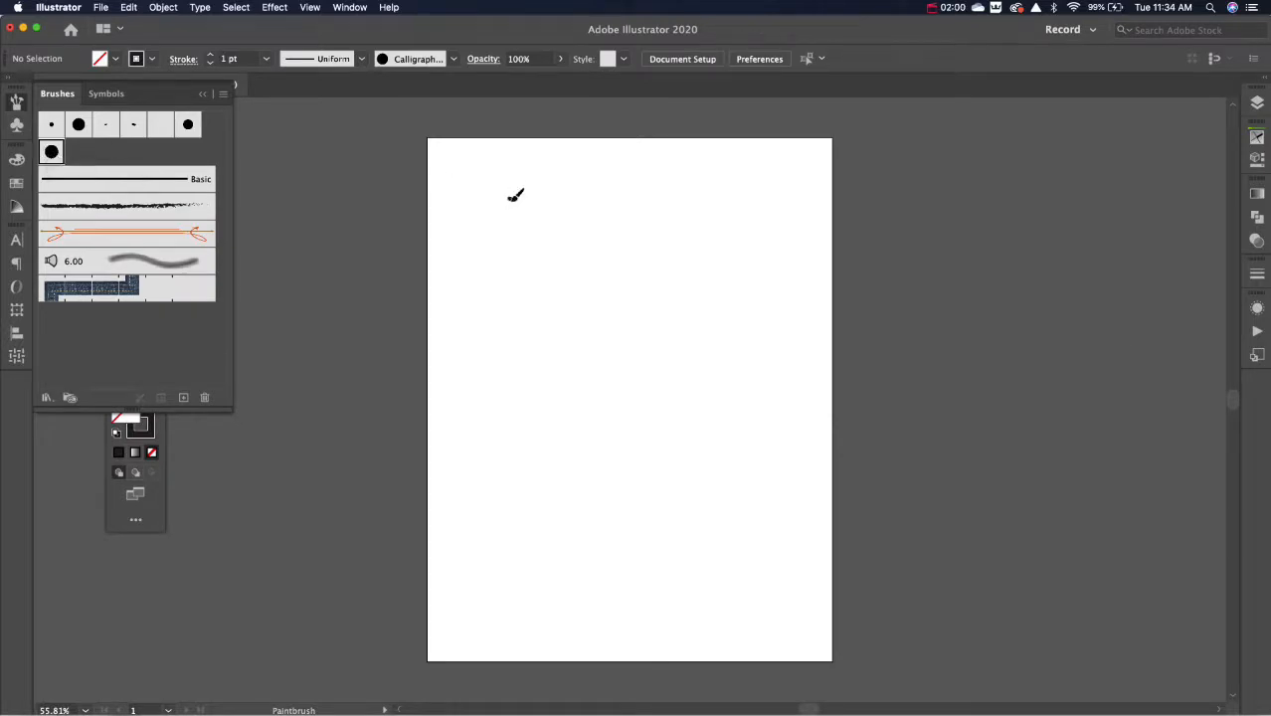
pyautogui.moveTo(509, 197)
pyautogui.mouseDown()
pyautogui.moveTo(550, 250)
pyautogui.moveTo(604, 425)
pyautogui.moveTo(483, 398)
pyautogui.mouseUp()
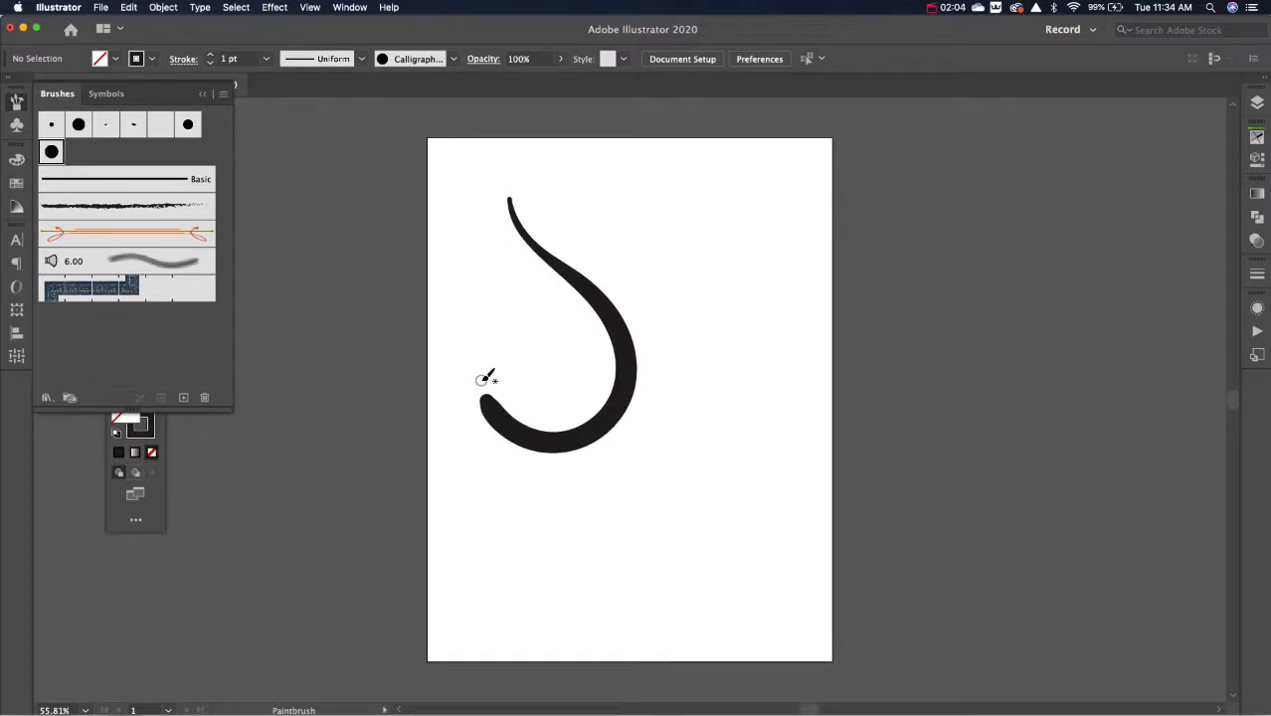
# Step: Set Calligraphic Brush 1 to a 12 pt size with 12 pt variation and apply the changes to the existing stroke
pyautogui.doubleClick(53, 151)
pyautogui.moveTo(786, 310); pyautogui.dragTo(782, 306)
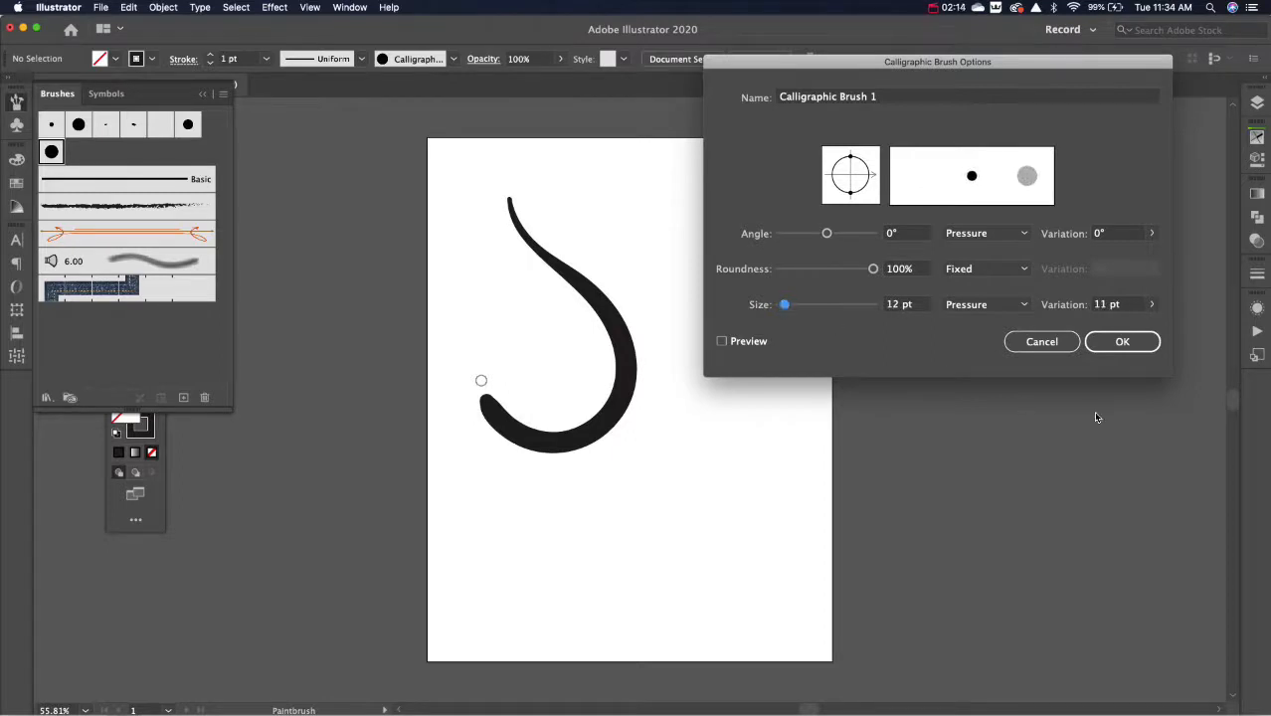
pyautogui.click(1115, 348)
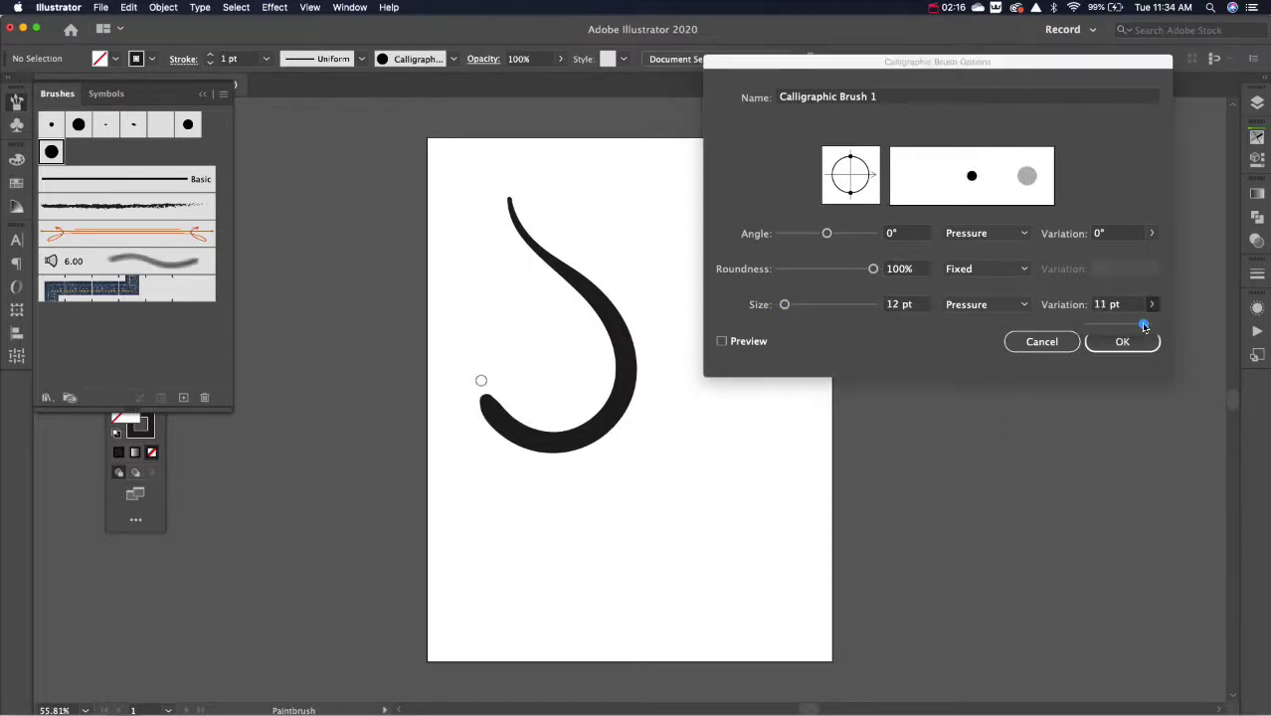
pyautogui.moveTo(1144, 325); pyautogui.dragTo(1158, 330)
pyautogui.click(1120, 344)
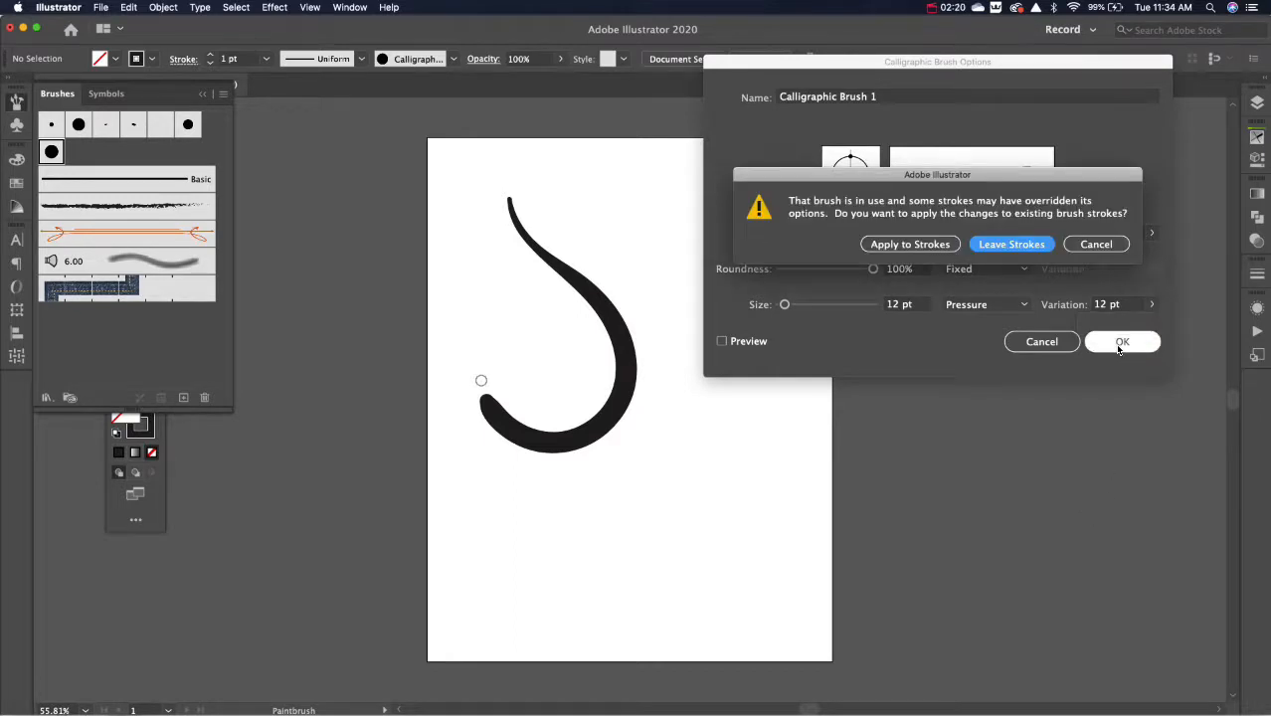
pyautogui.click(930, 245)
# Step: Paint several hook-shaped test strokes around the large curve with the resized brush, and delete all strokes from the artboard
pyautogui.moveTo(653, 206)
pyautogui.mouseDown()
pyautogui.moveTo(684, 240)
pyautogui.moveTo(710, 383)
pyautogui.moveTo(671, 339)
pyautogui.mouseUp()
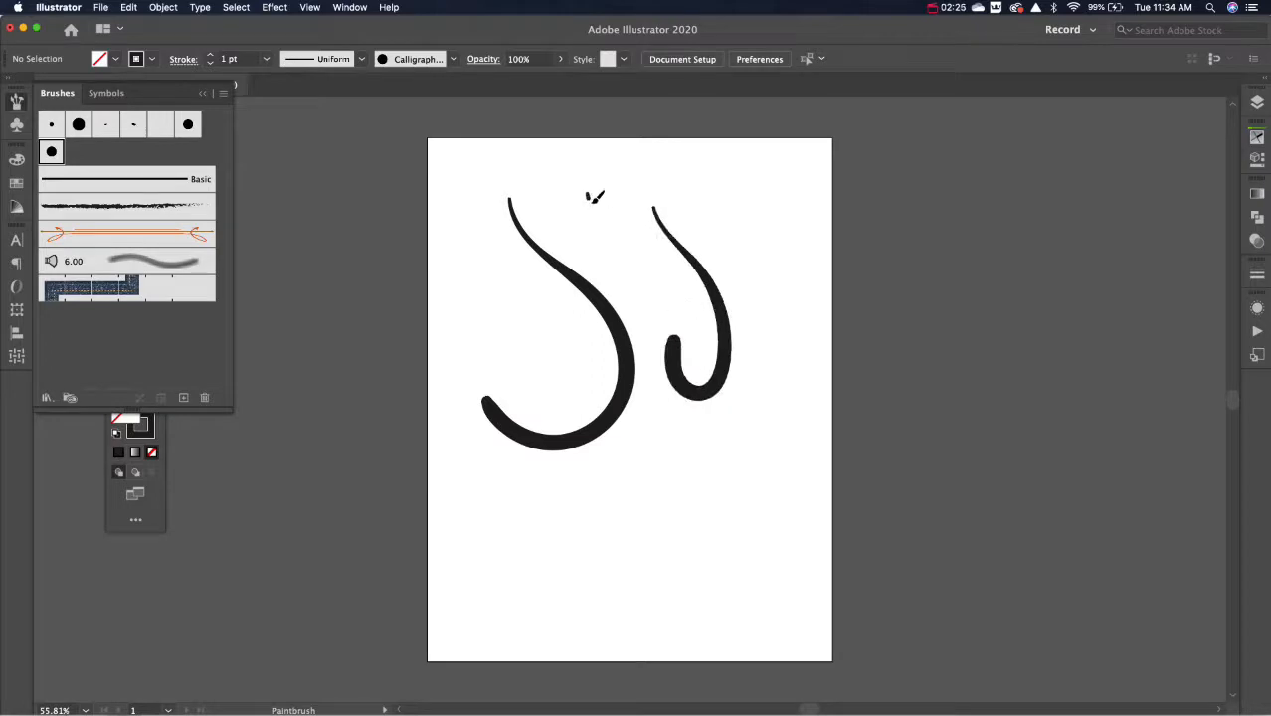
pyautogui.moveTo(588, 194)
pyautogui.mouseDown()
pyautogui.moveTo(620, 232)
pyautogui.moveTo(619, 267)
pyautogui.mouseUp()
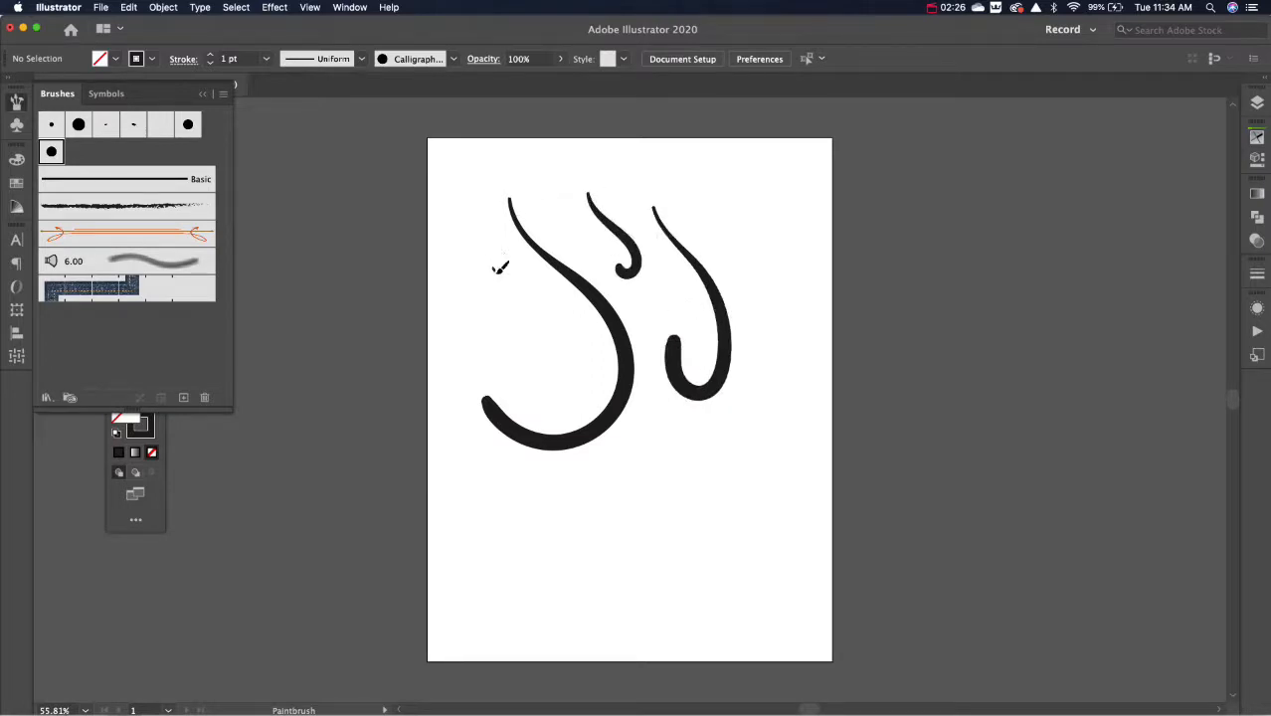
pyautogui.moveTo(492, 267)
pyautogui.mouseDown()
pyautogui.moveTo(519, 295)
pyautogui.moveTo(533, 342)
pyautogui.moveTo(459, 286)
pyautogui.moveTo(524, 345)
pyautogui.mouseUp()
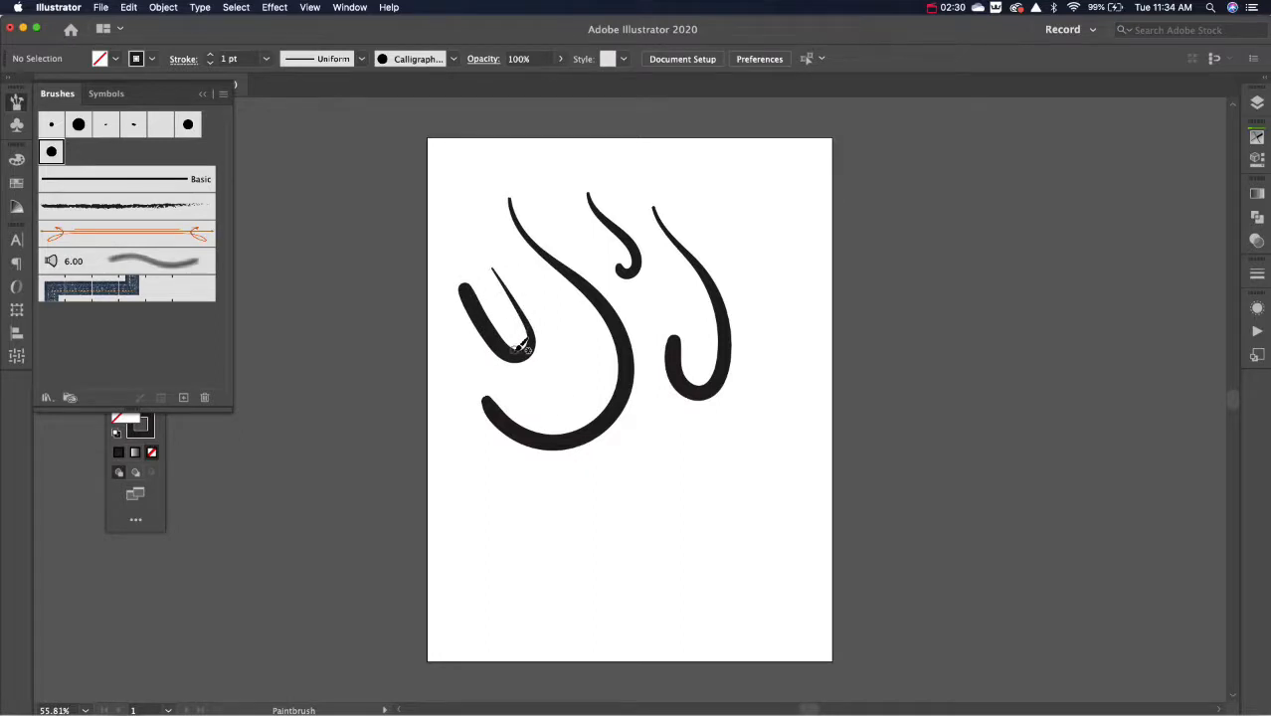
pyautogui.press('v')
pyautogui.moveTo(440, 213); pyautogui.dragTo(832, 514)
pyautogui.press('Delete')
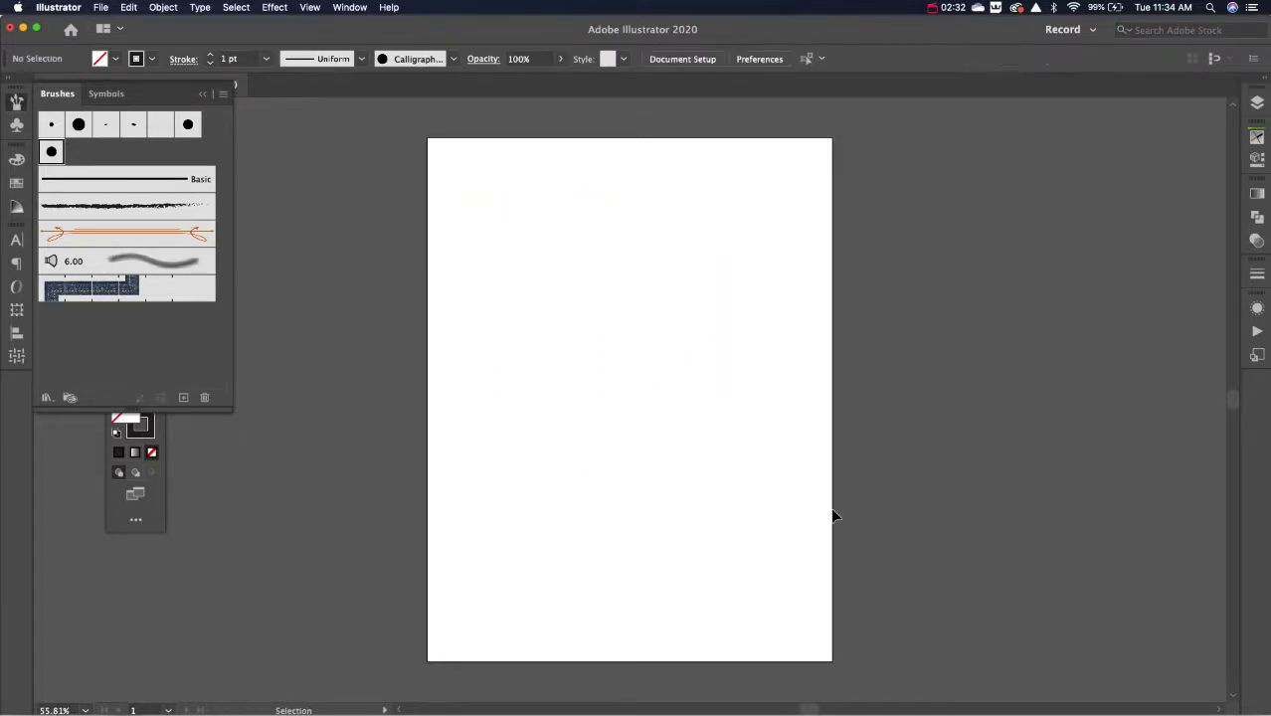
# Step: Try tilting Calligraphic Brush 1 to an angle of -18° in its options and resetting it to 0°
pyautogui.press('b')
pyautogui.doubleClick(55, 153)
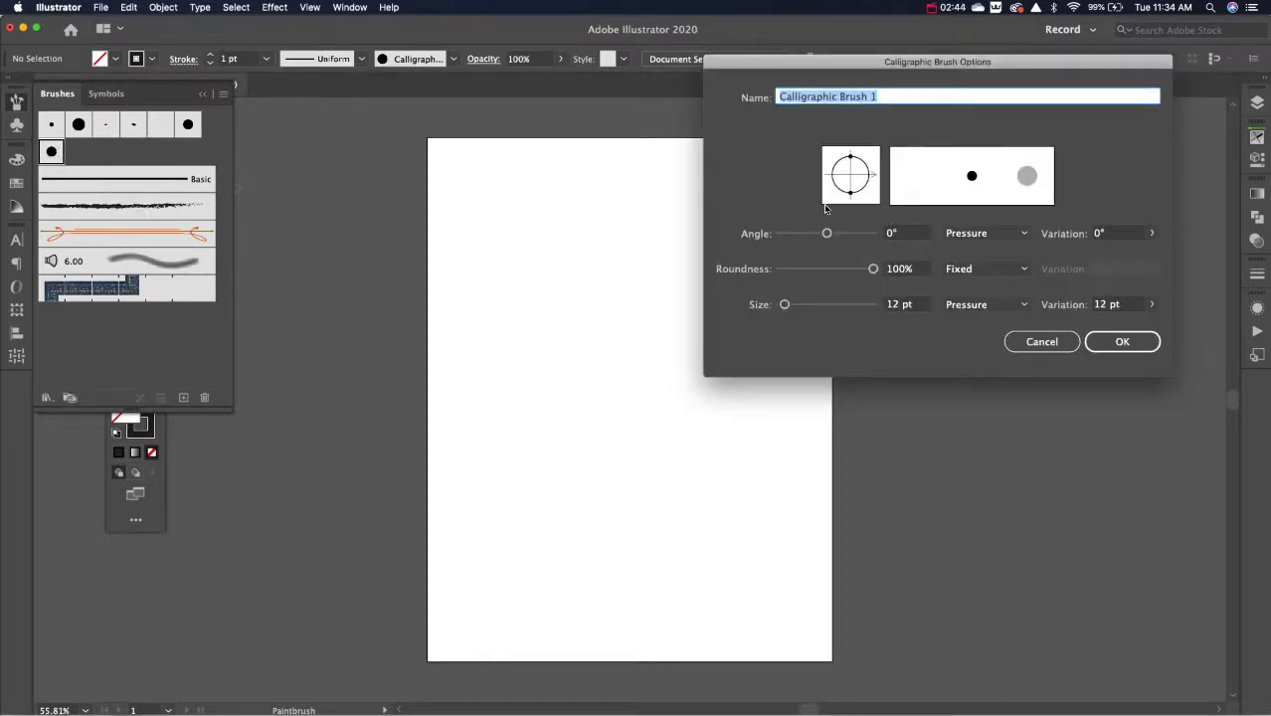
pyautogui.moveTo(850, 164); pyautogui.dragTo(862, 202)
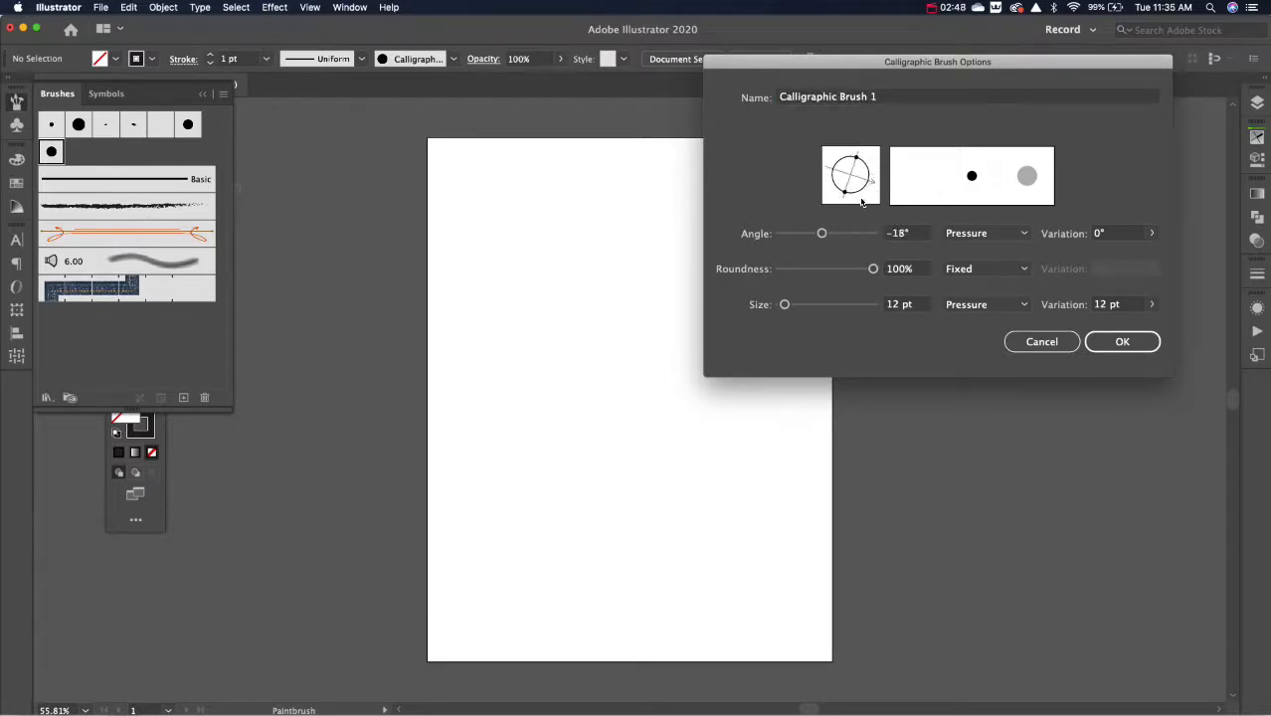
pyautogui.click(907, 234)
pyautogui.write('0')
pyautogui.press('Return')
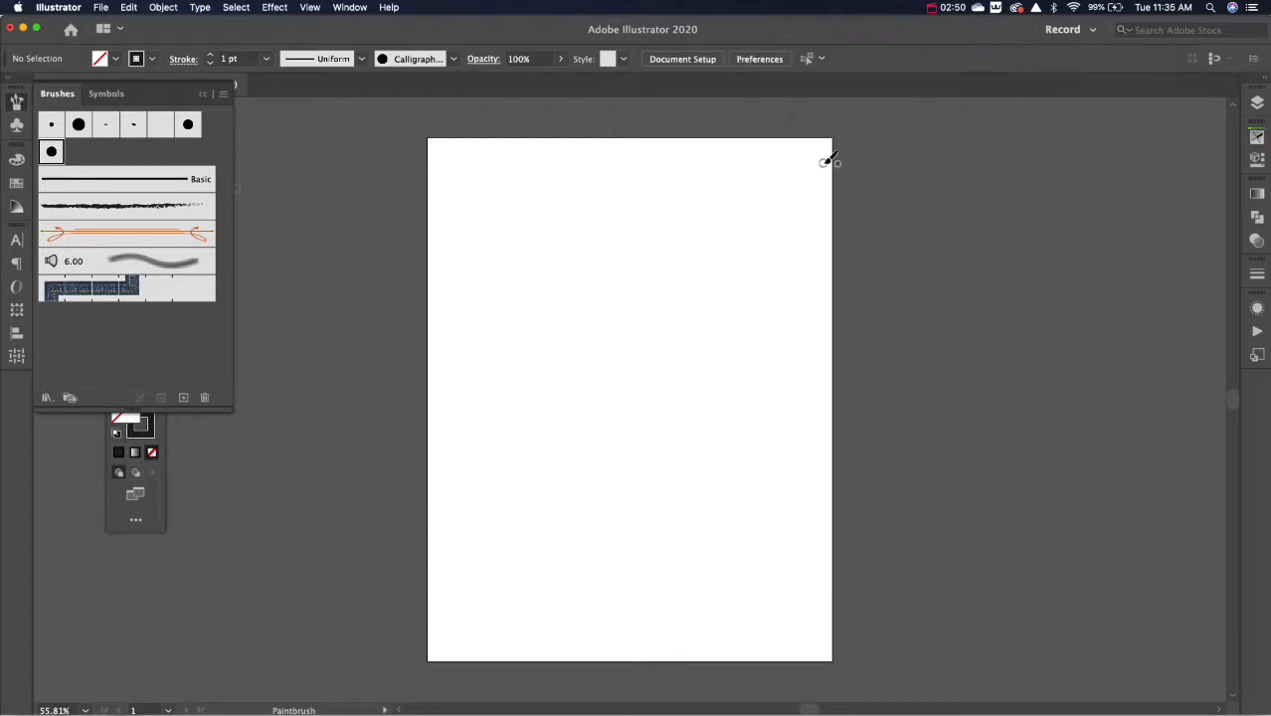
# Step: Set the angle of Calligraphic Brush 1 to 0°, reduce its roundness to a flat ellipse, and save the options
pyautogui.doubleClick(59, 152)
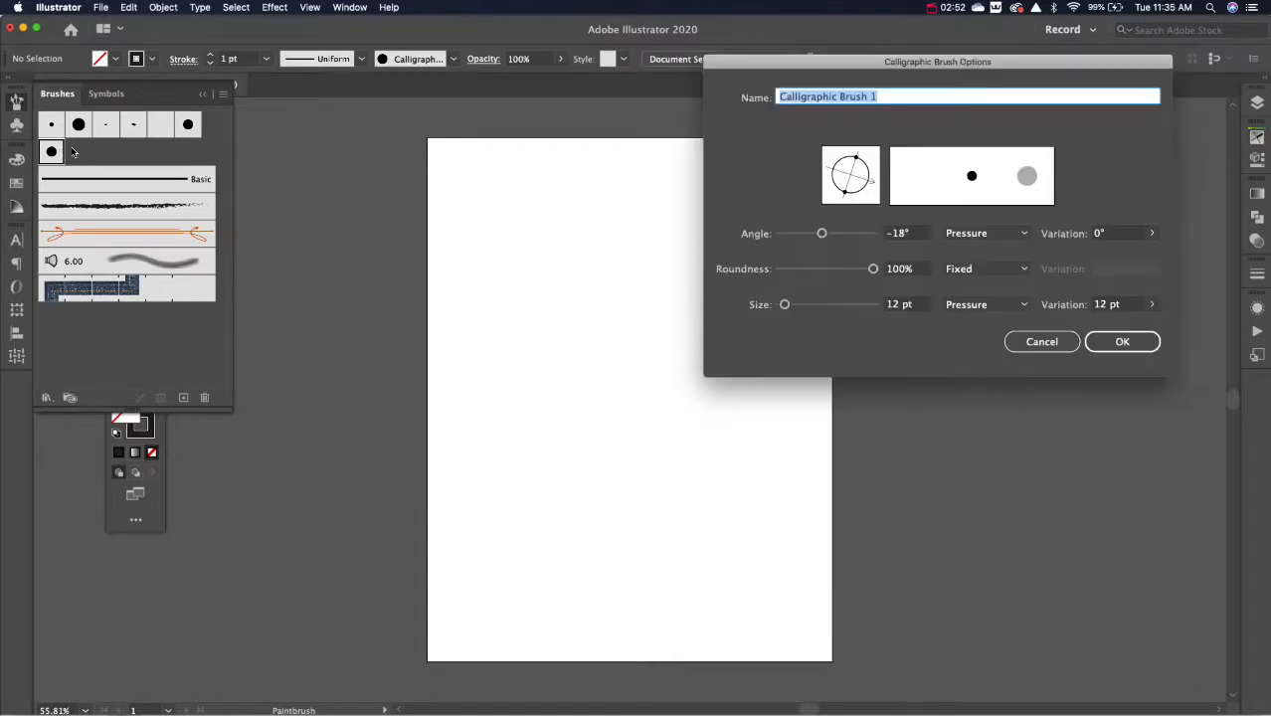
pyautogui.press('Tab')
pyautogui.write('0')
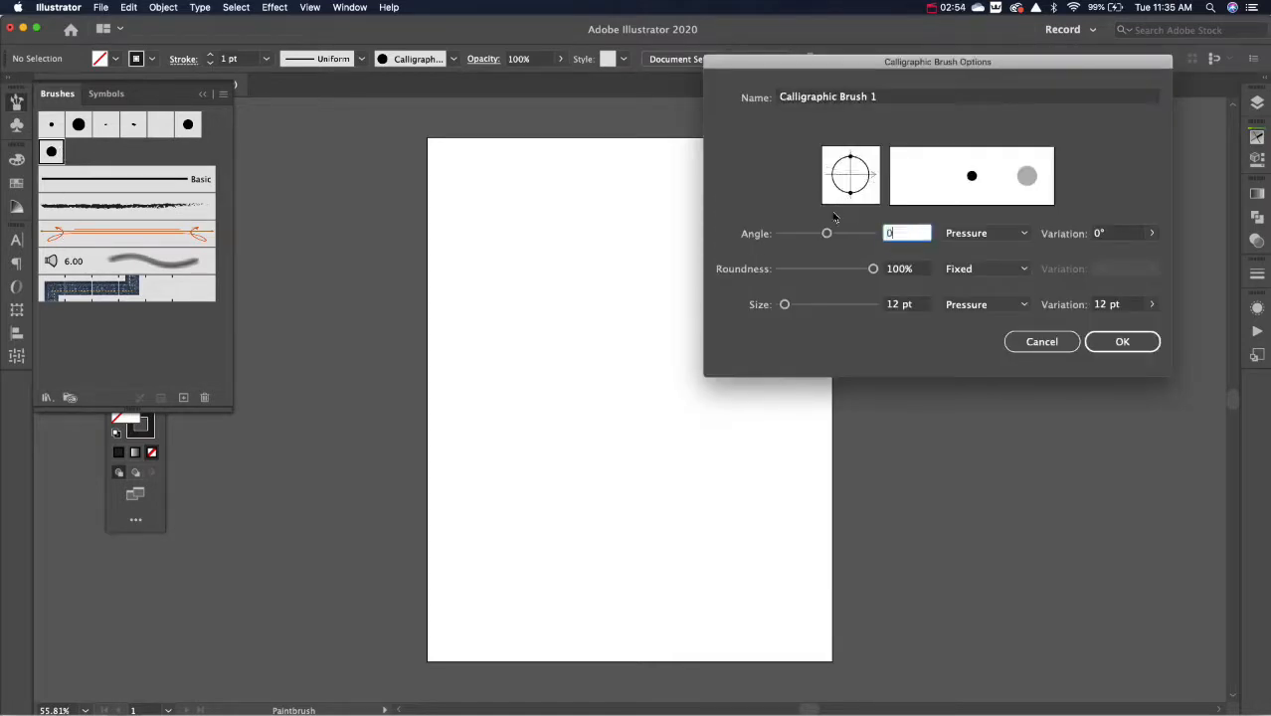
pyautogui.moveTo(850, 161); pyautogui.dragTo(851, 169)
pyautogui.click(1120, 342)
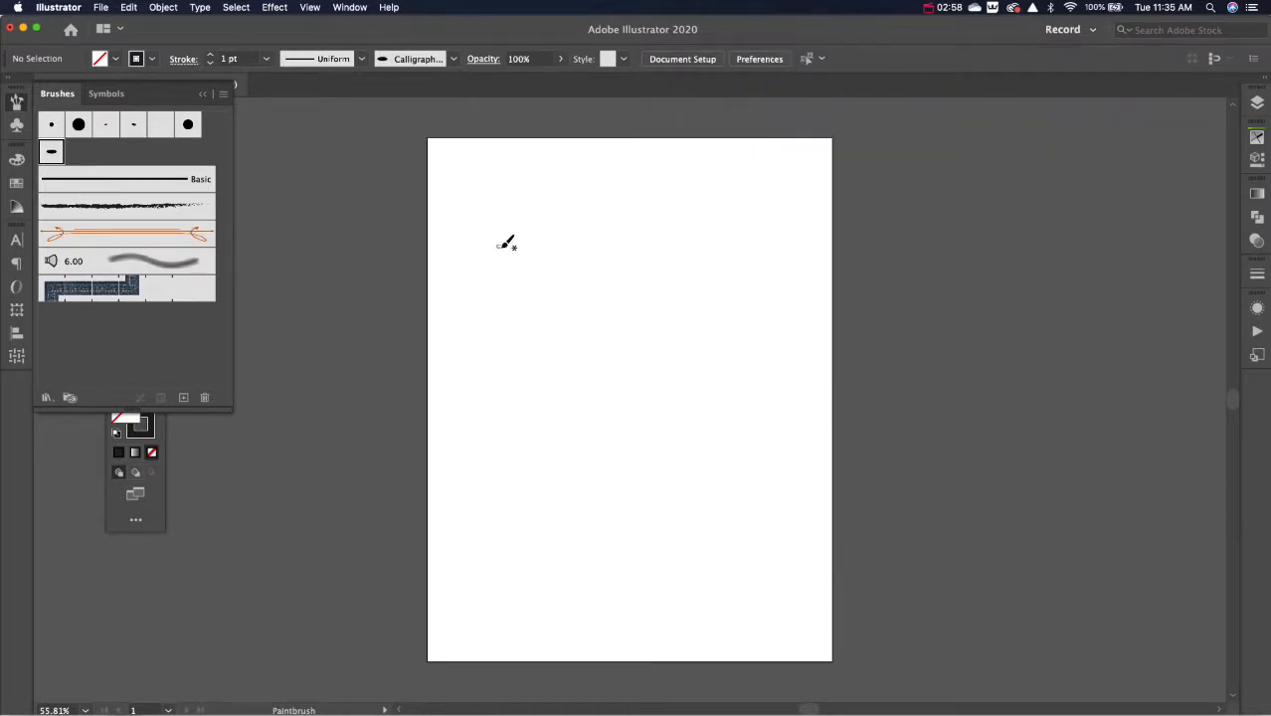
# Step: Paint a hook and two small looped test strokes with the flattened brush, and delete all three
pyautogui.moveTo(498, 247)
pyautogui.mouseDown()
pyautogui.moveTo(505, 313)
pyautogui.moveTo(529, 372)
pyautogui.moveTo(559, 306)
pyautogui.mouseUp()
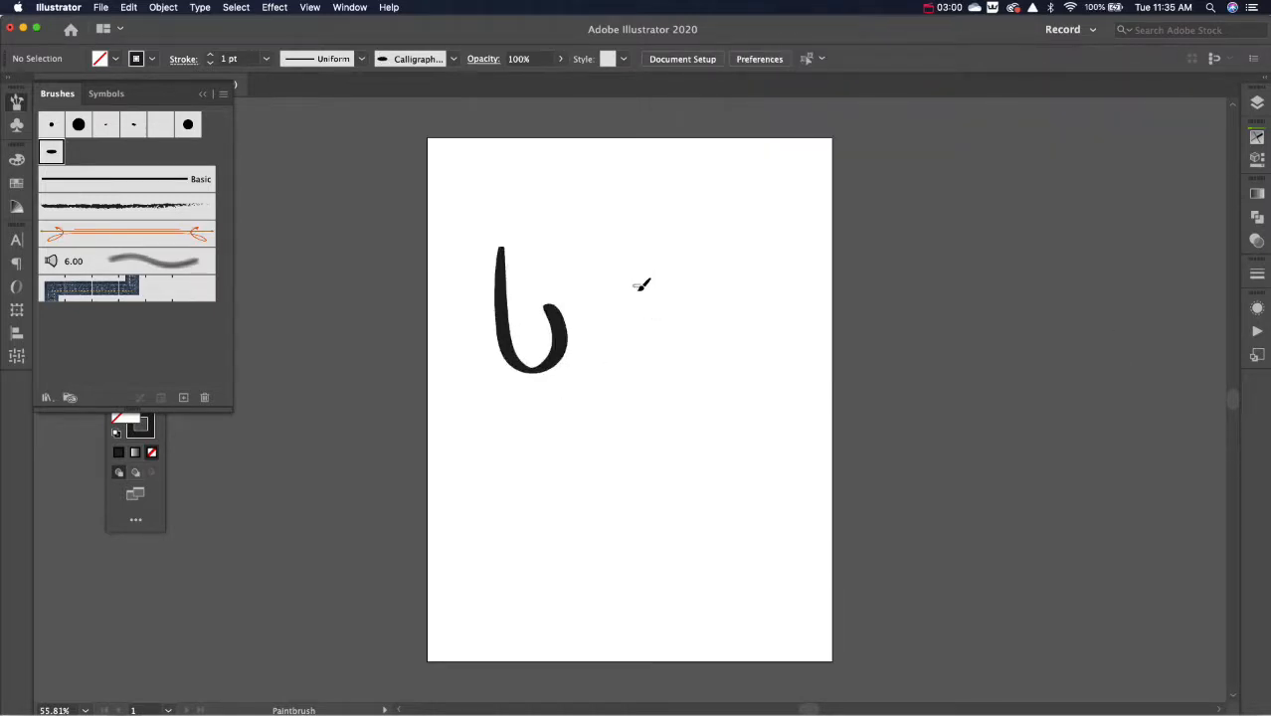
pyautogui.moveTo(634, 286)
pyautogui.mouseDown()
pyautogui.moveTo(660, 384)
pyautogui.moveTo(700, 301)
pyautogui.mouseUp()
pyautogui.moveTo(587, 386)
pyautogui.mouseDown()
pyautogui.moveTo(620, 466)
pyautogui.moveTo(610, 474)
pyautogui.moveTo(622, 428)
pyautogui.mouseUp()
pyautogui.press('v')
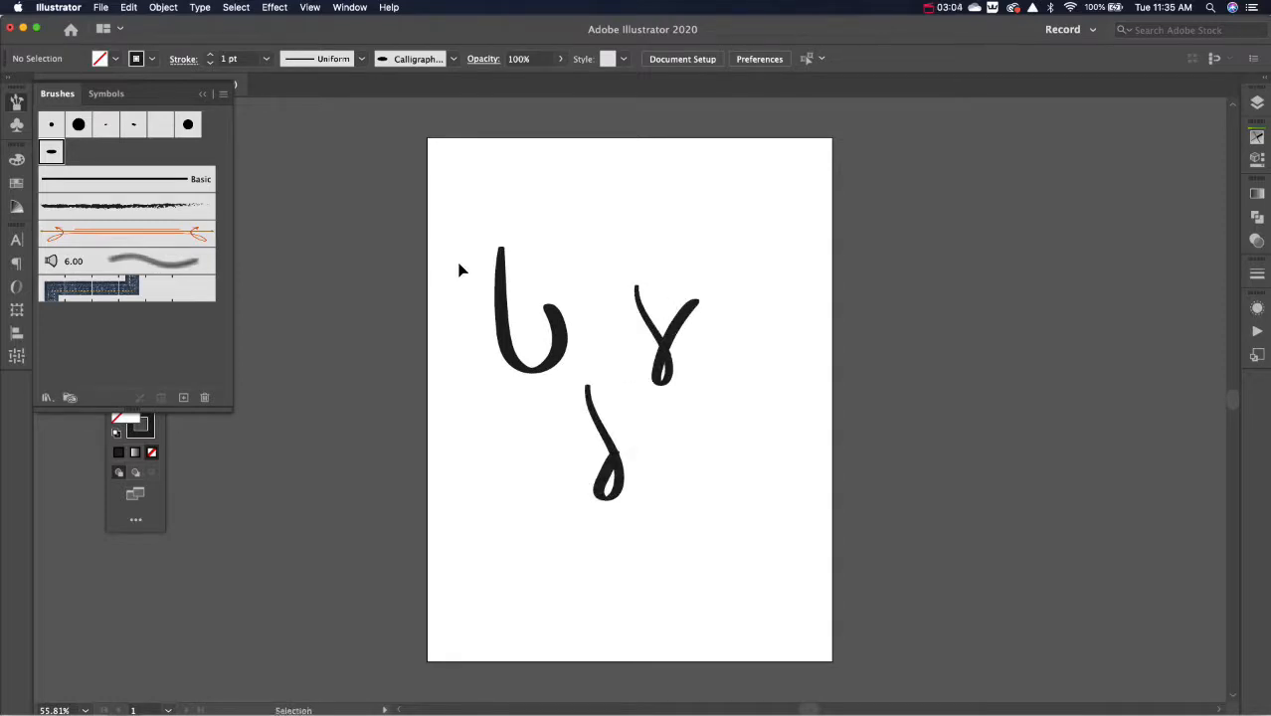
pyautogui.moveTo(459, 268); pyautogui.dragTo(788, 556)
pyautogui.press('Delete')
# Step: Paint one tall looping stroke with crossing ends at the artboard's centre and expand its appearance into a filled shape
pyautogui.press('b')
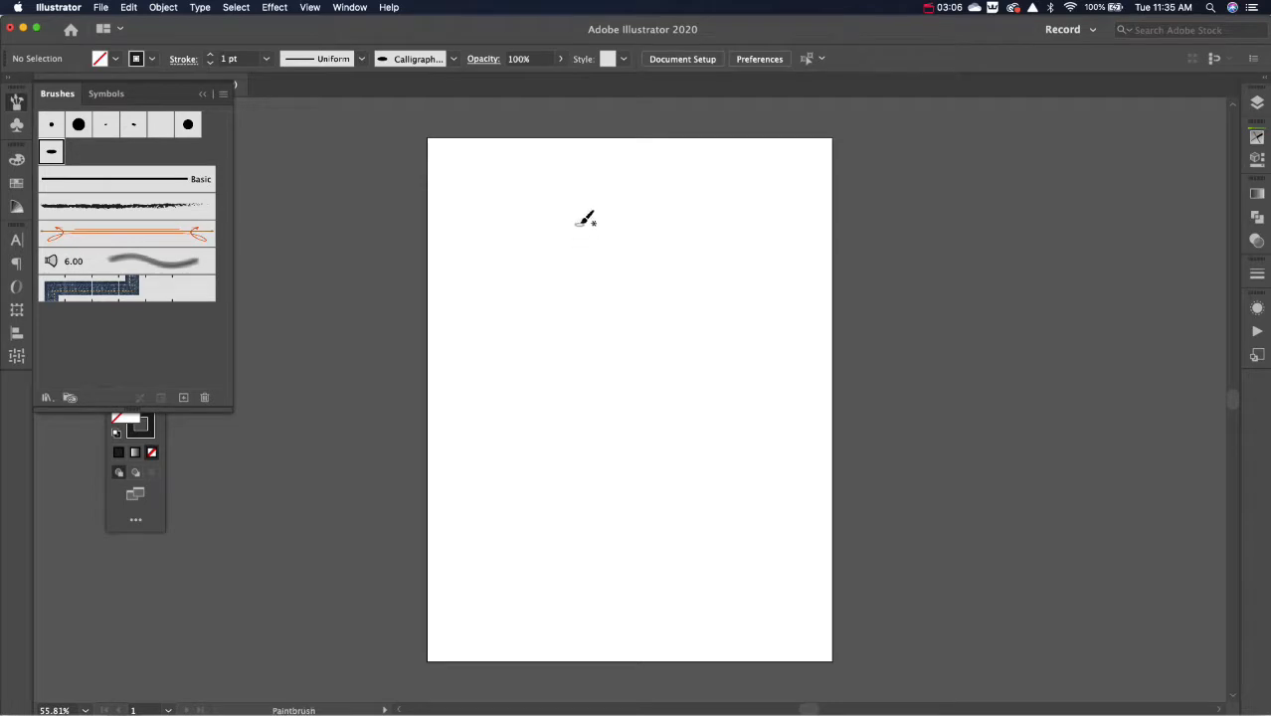
pyautogui.moveTo(576, 224)
pyautogui.mouseDown()
pyautogui.moveTo(627, 348)
pyautogui.moveTo(674, 227)
pyautogui.mouseUp()
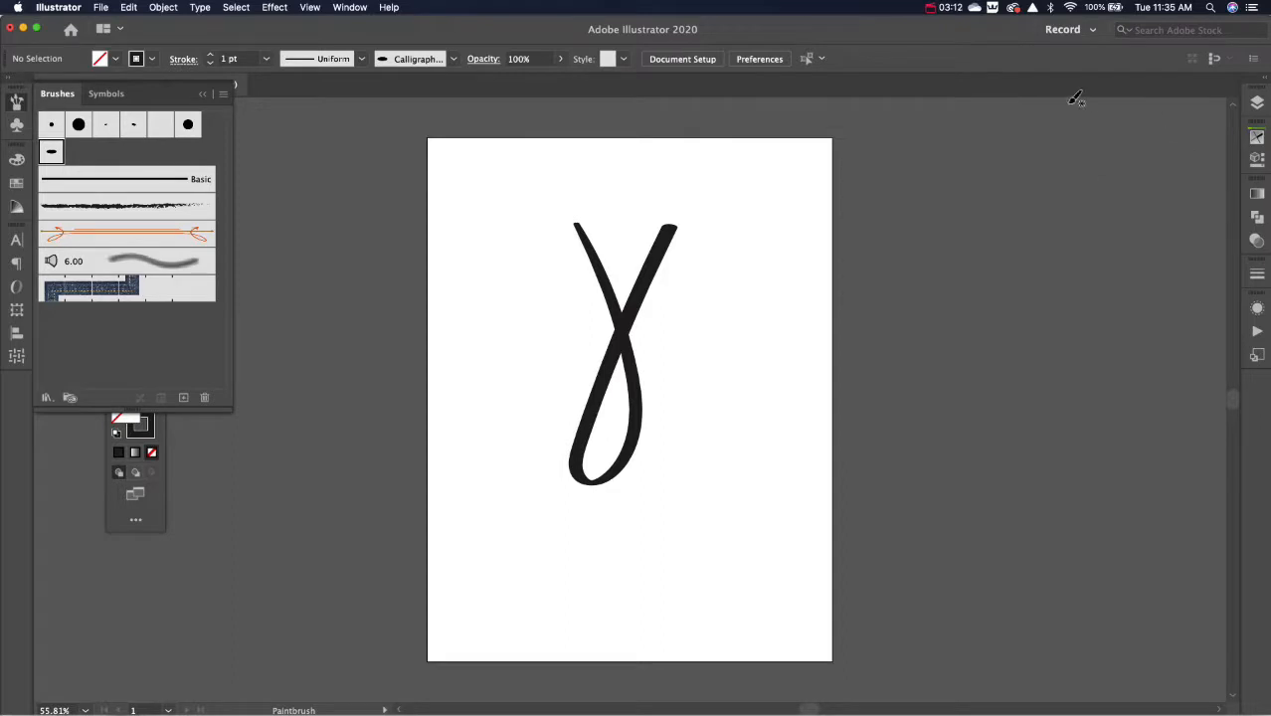
pyautogui.click(16, 101)
pyautogui.click(123, 238)
pyautogui.click(622, 335)
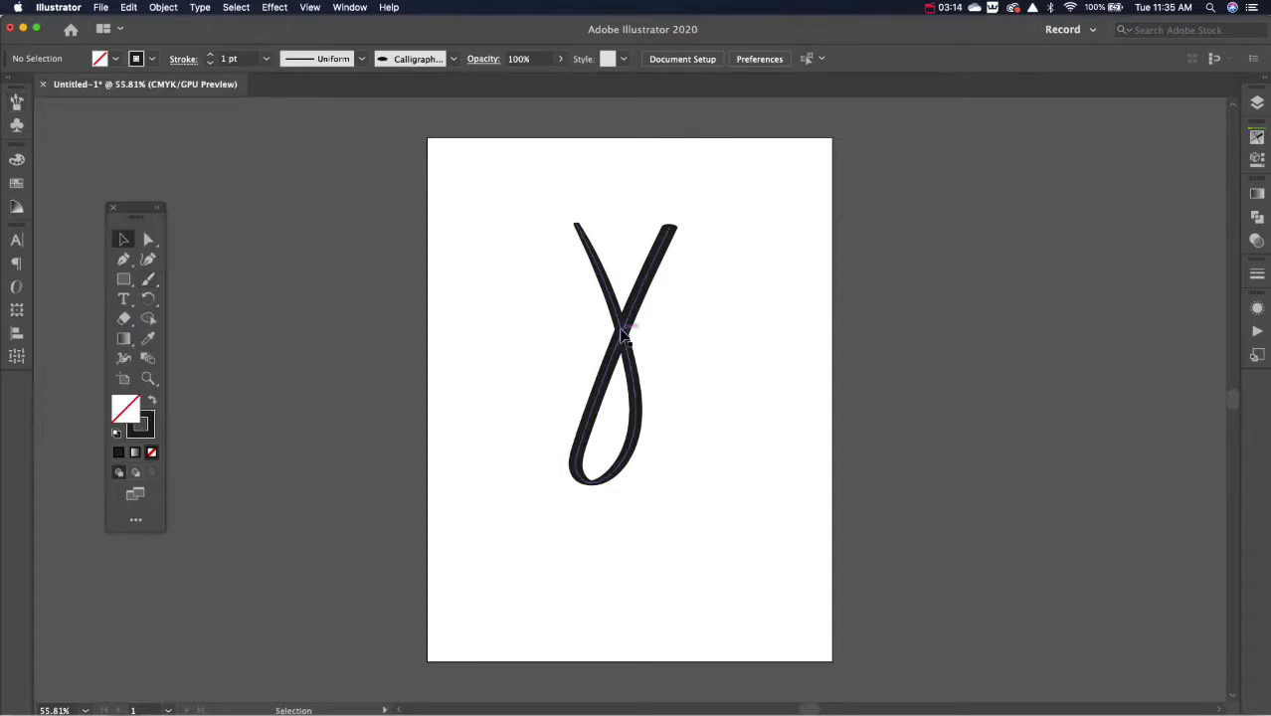
pyautogui.click(621, 336)
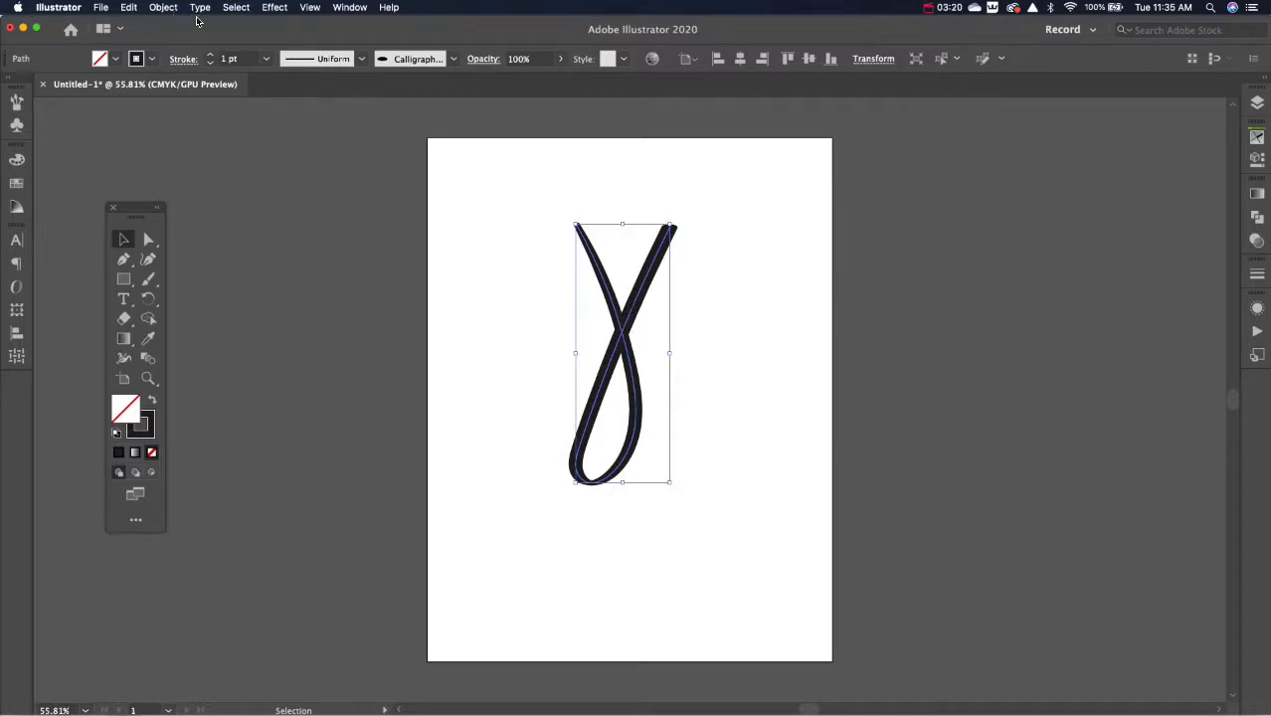
pyautogui.click(164, 8)
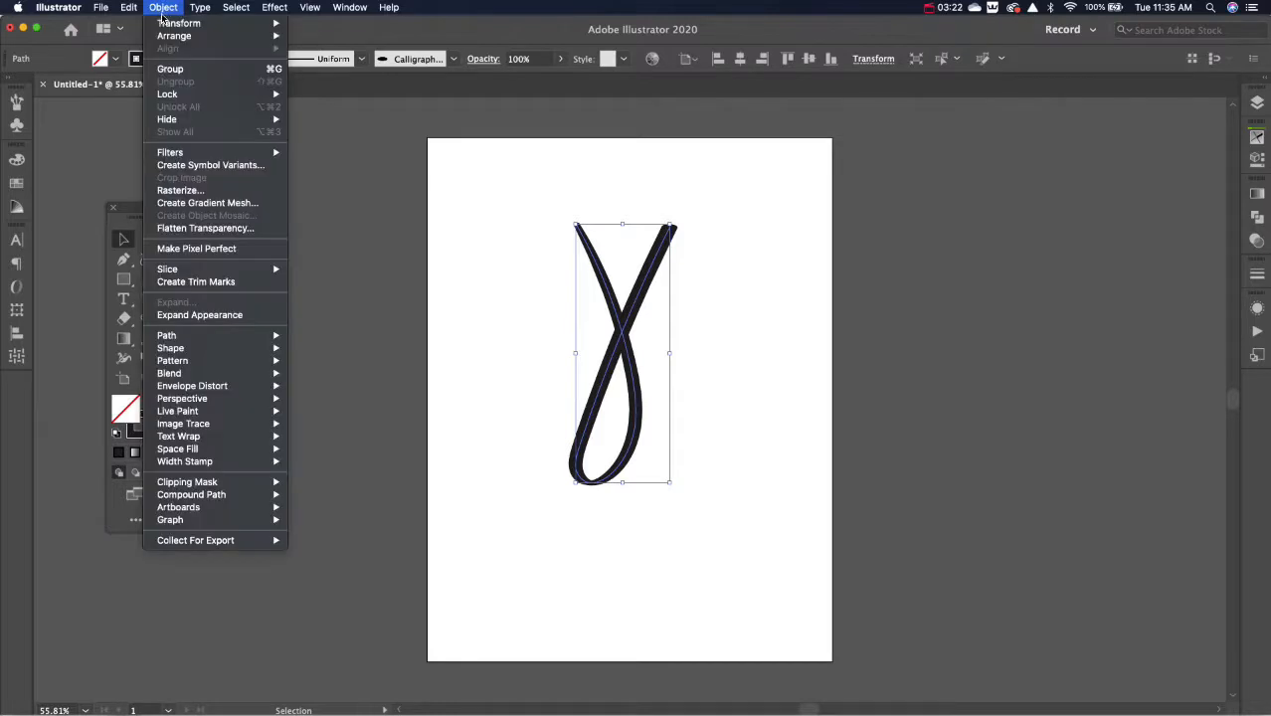
pyautogui.click(185, 317)
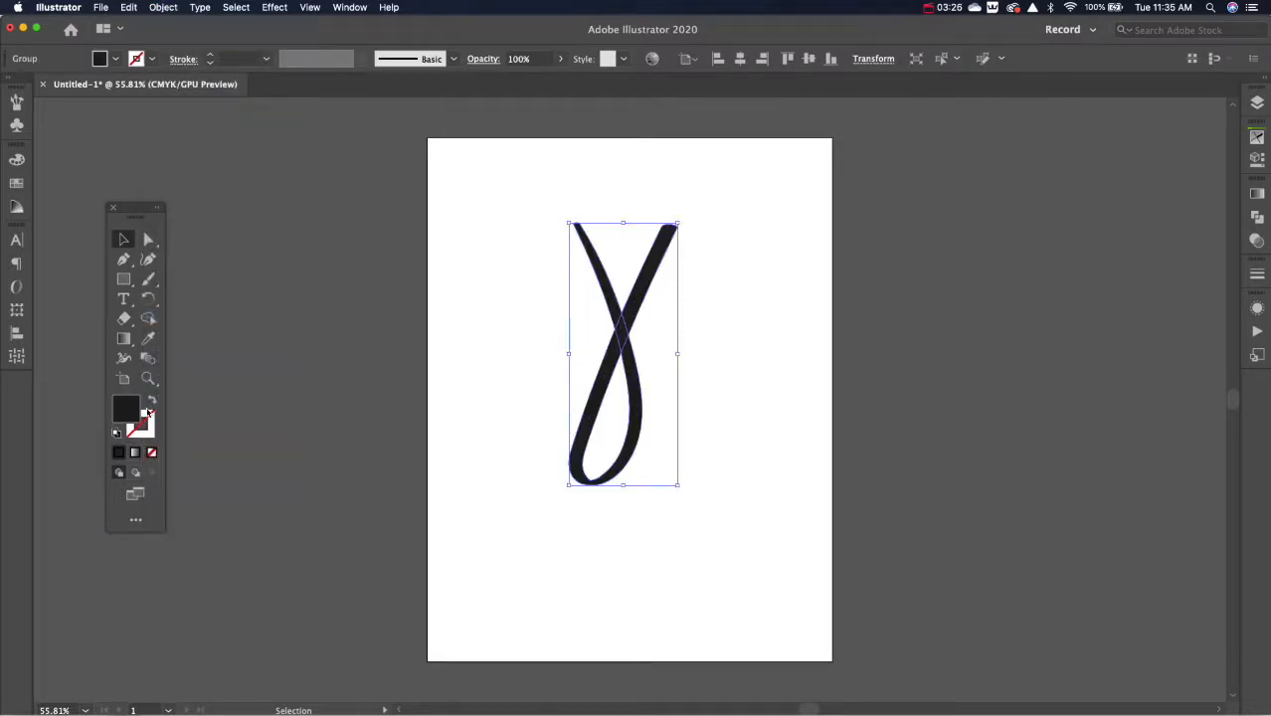
# Step: Swap the expanded loop's fill and stroke to show it as an outline, and delete it
pyautogui.click(151, 400)
pyautogui.click(523, 364)
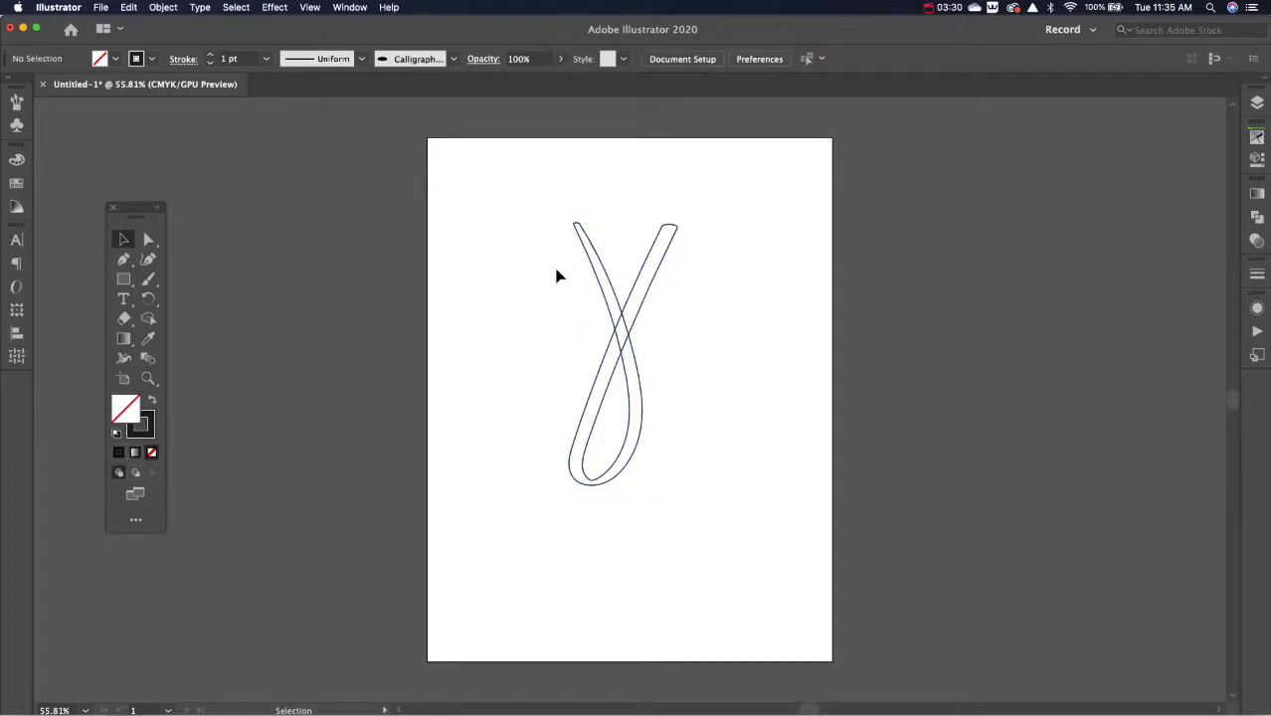
pyautogui.moveTo(557, 276); pyautogui.dragTo(716, 436)
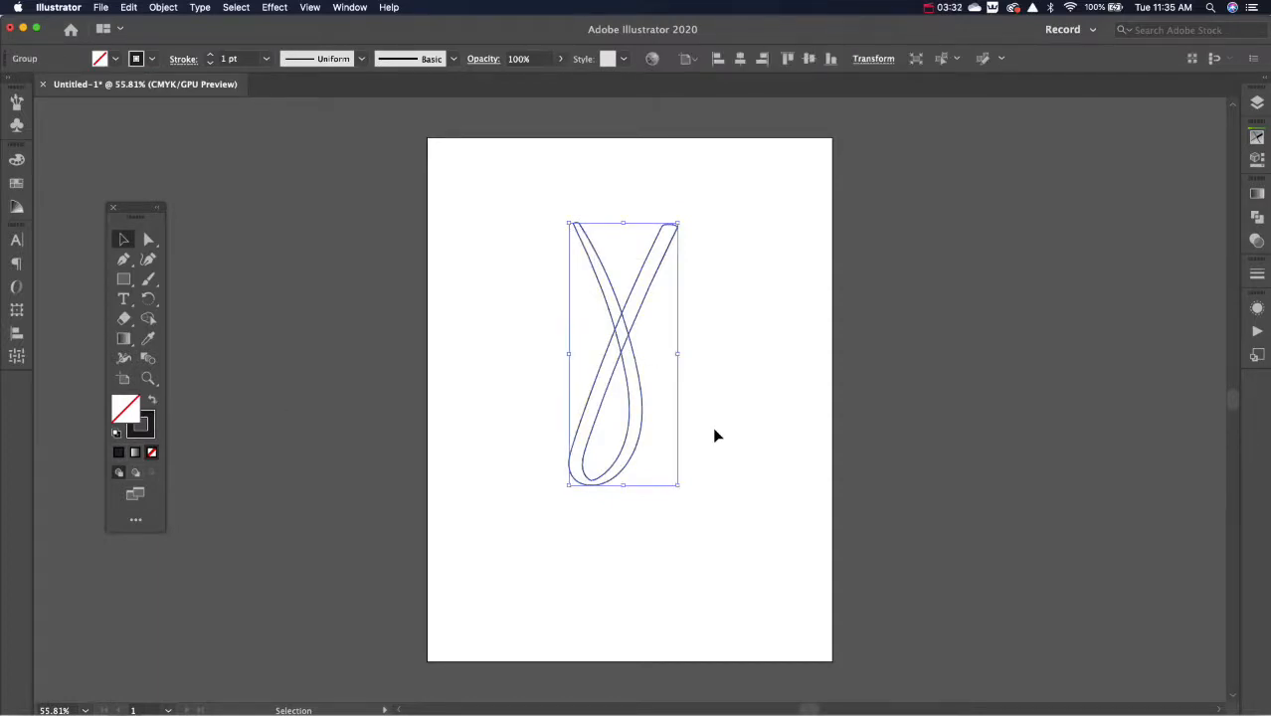
pyautogui.press('Delete')
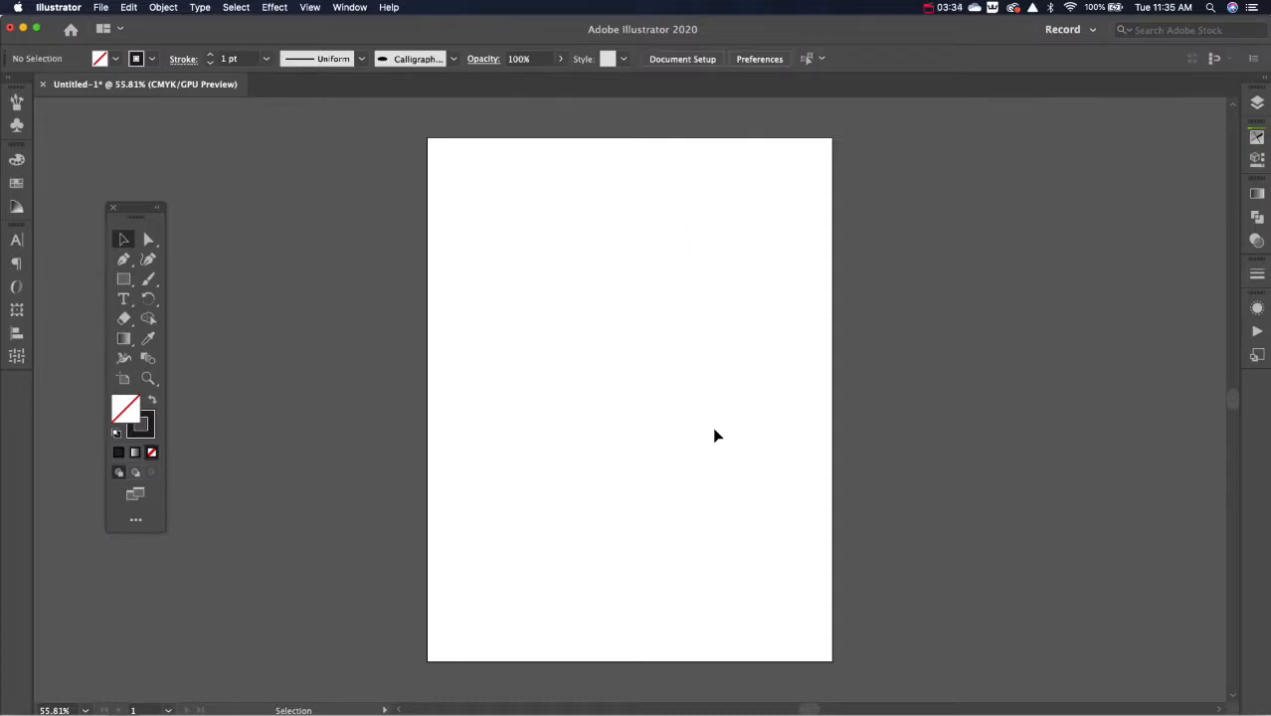
# Step: Open the Artistic_Ink brush library and choose its first tapered gray ink brush
pyautogui.click(17, 101)
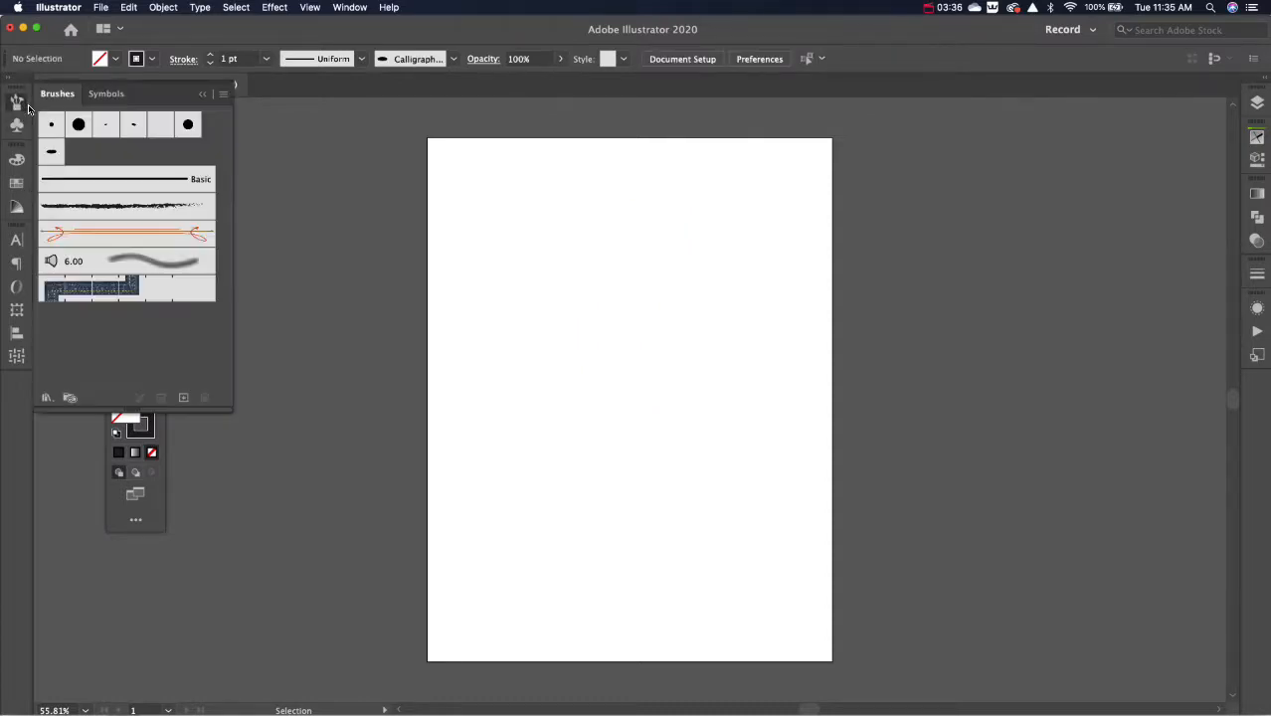
pyautogui.click(46, 398)
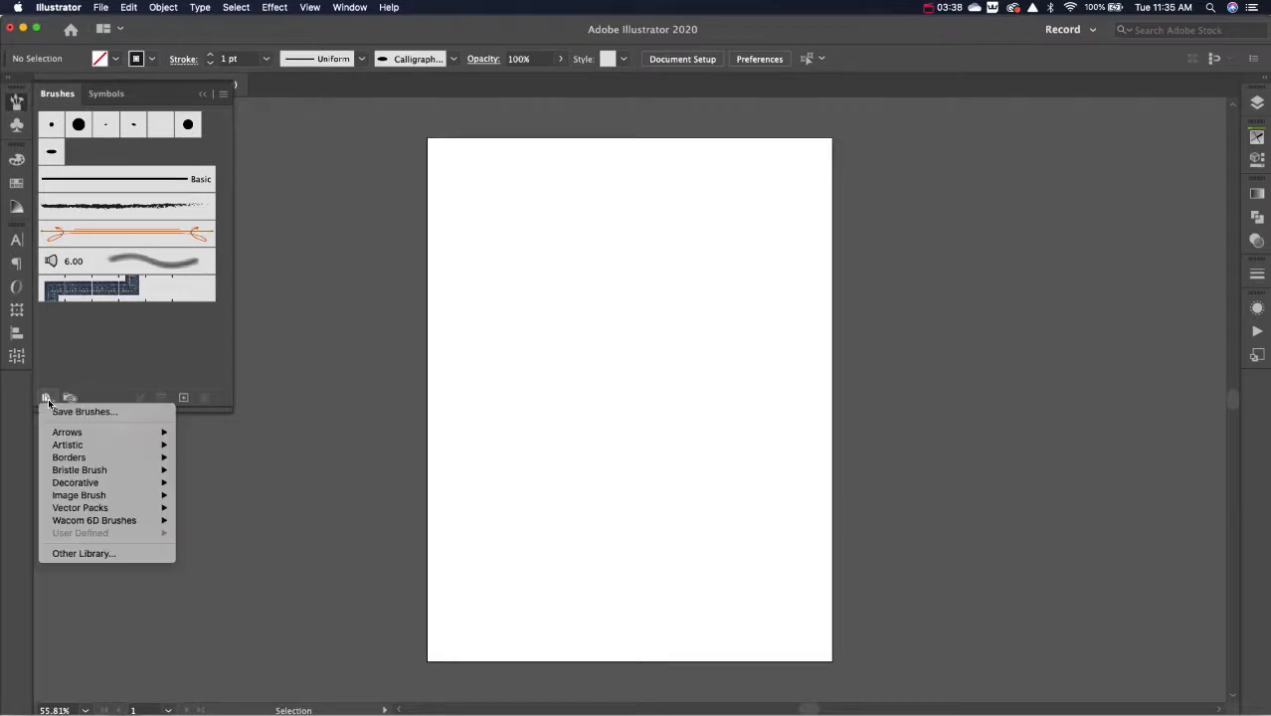
pyautogui.moveTo(64, 445)
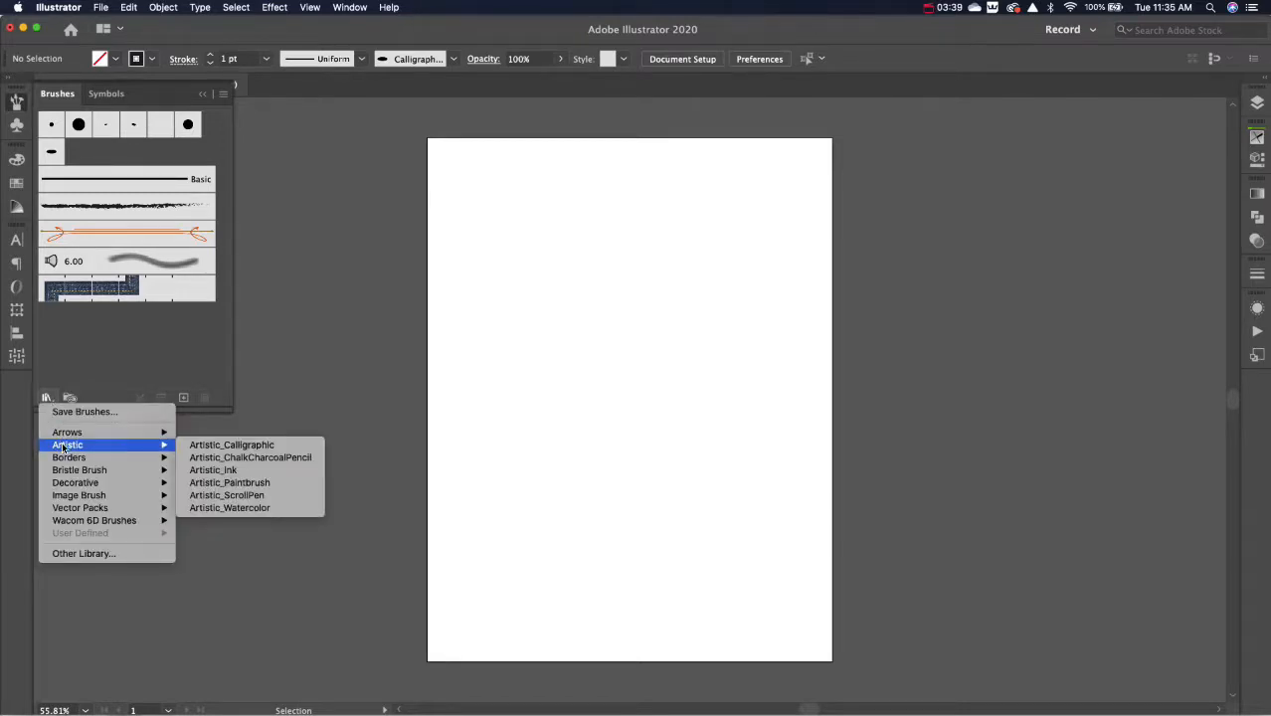
pyautogui.click(196, 471)
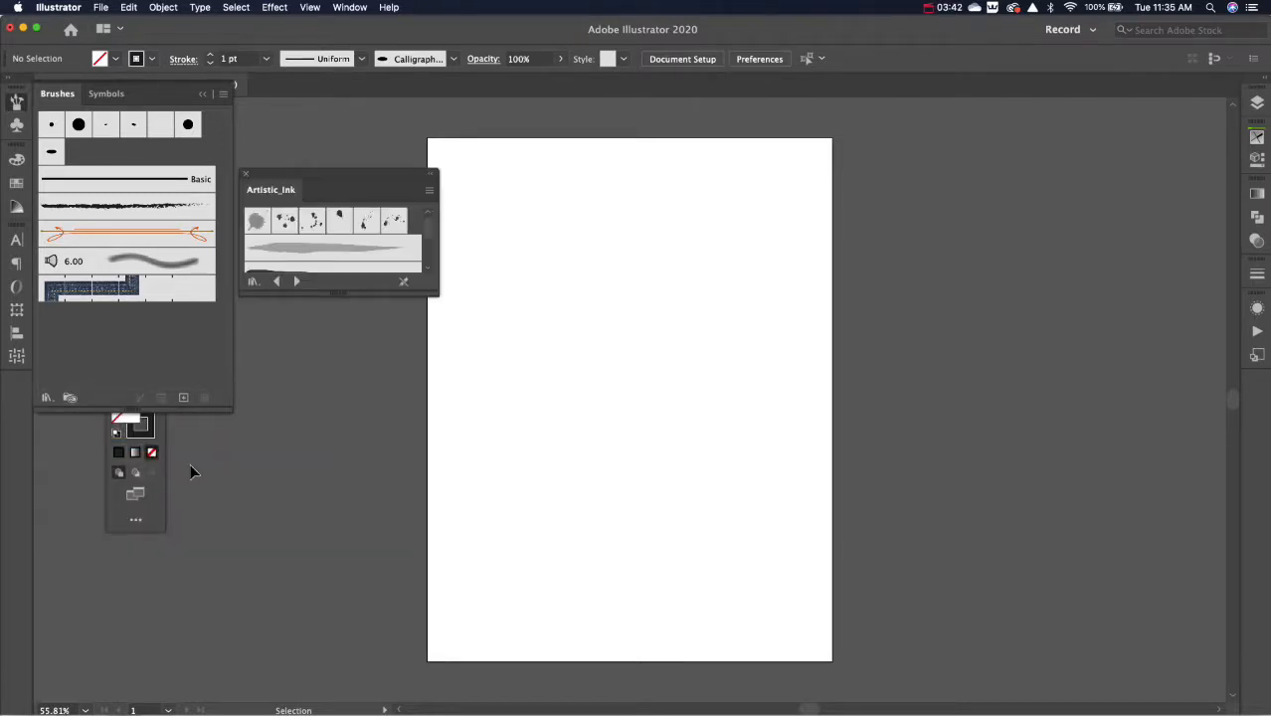
pyautogui.click(304, 250)
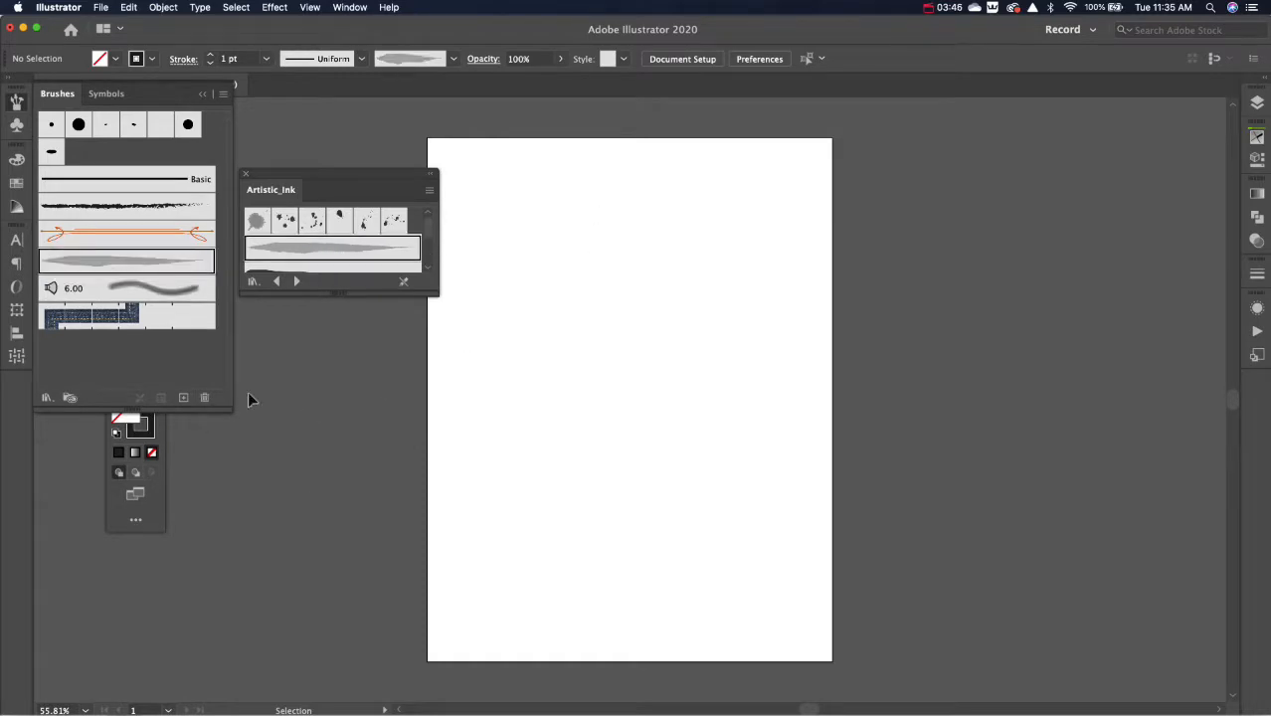
# Step: Paint a long curling S-shaped flourish, a small hook and two sweeping arcs with the ink brush, and clear the artboard
pyautogui.press('b')
pyautogui.click(16, 102)
pyautogui.moveTo(569, 238)
pyautogui.mouseDown()
pyautogui.moveTo(677, 407)
pyautogui.moveTo(651, 512)
pyautogui.moveTo(551, 502)
pyautogui.moveTo(518, 438)
pyautogui.moveTo(560, 397)
pyautogui.moveTo(607, 420)
pyautogui.moveTo(593, 469)
pyautogui.moveTo(553, 464)
pyautogui.moveTo(559, 439)
pyautogui.moveTo(575, 436)
pyautogui.moveTo(617, 481)
pyautogui.mouseUp()
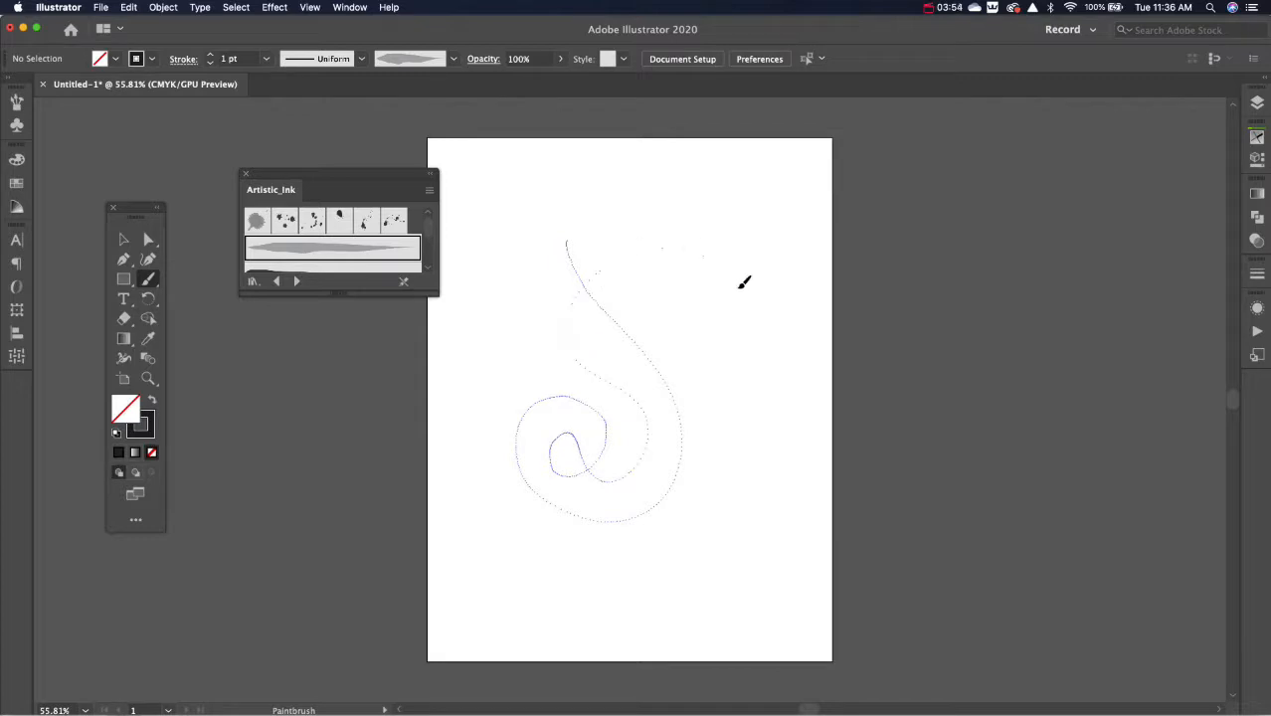
pyautogui.moveTo(741, 489); pyautogui.dragTo(739, 494)
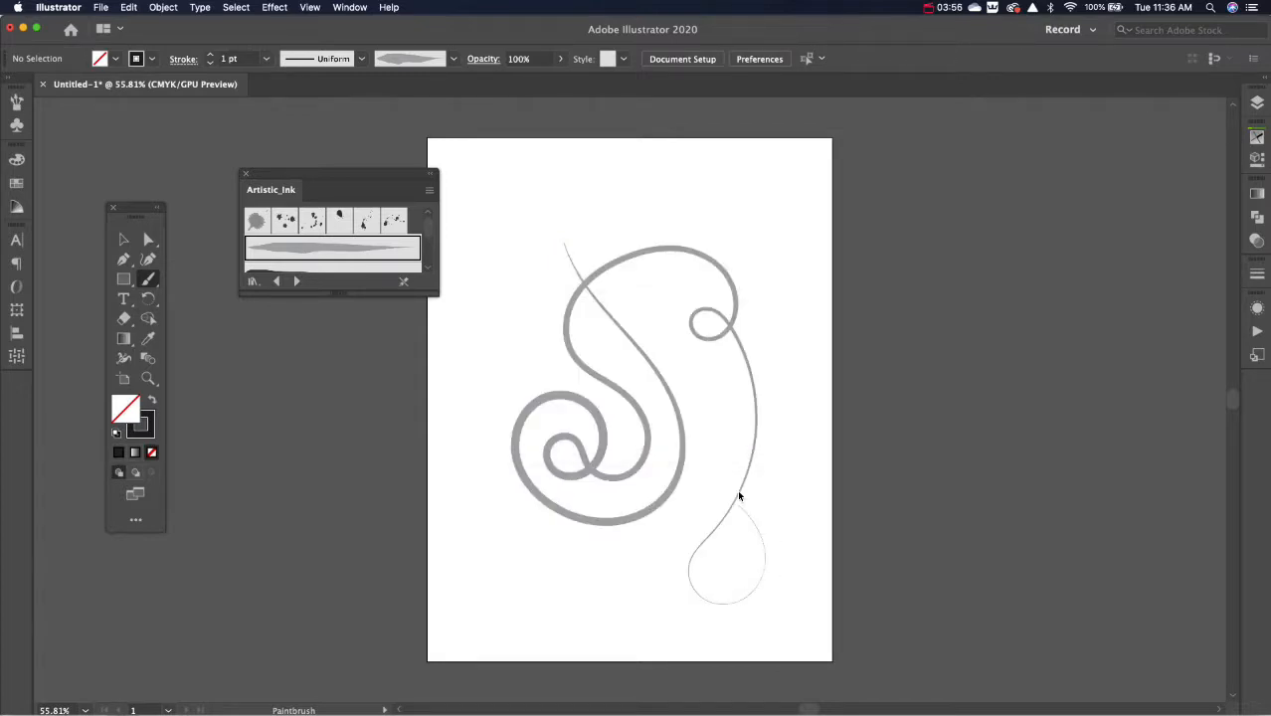
pyautogui.moveTo(515, 278); pyautogui.dragTo(515, 281)
pyautogui.moveTo(541, 174)
pyautogui.mouseDown()
pyautogui.moveTo(792, 321)
pyautogui.moveTo(797, 353)
pyautogui.mouseUp()
pyautogui.moveTo(573, 202)
pyautogui.mouseDown()
pyautogui.moveTo(761, 347)
pyautogui.moveTo(776, 522)
pyautogui.mouseUp()
pyautogui.press('v')
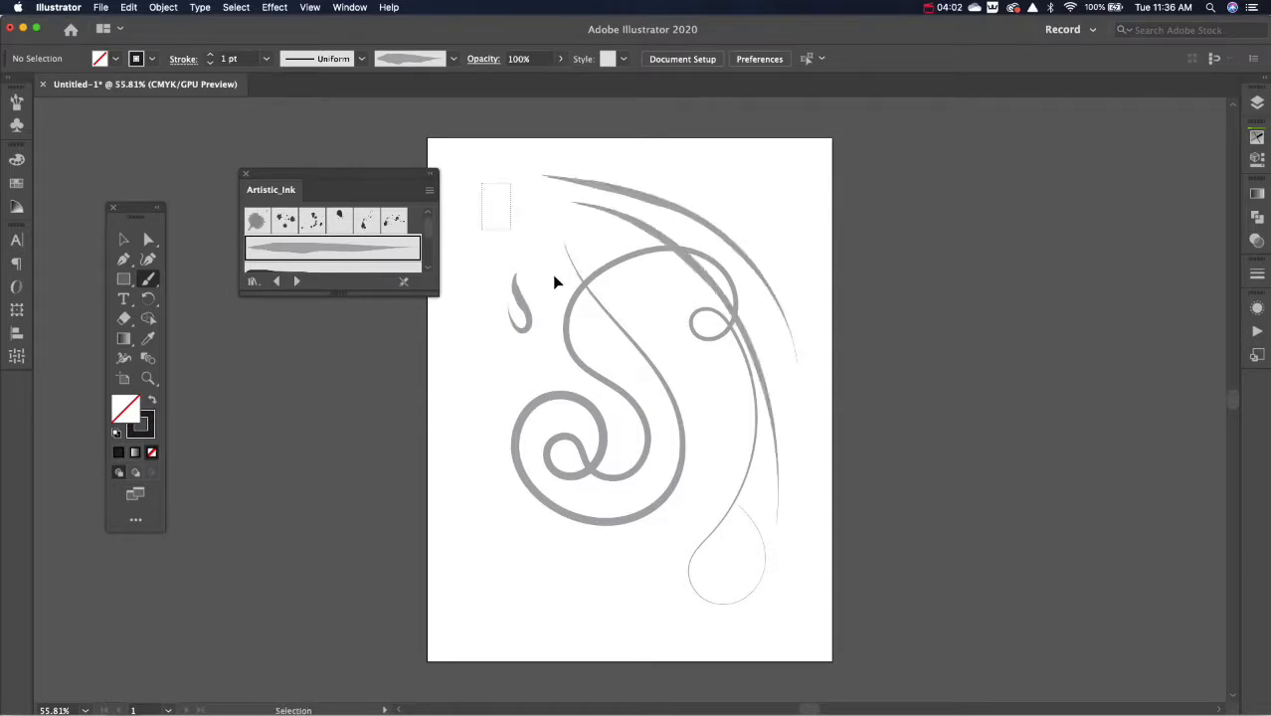
pyautogui.press('super+a')
pyautogui.press('Delete')
# Step: Paint a set of nested curved strokes with the tapered ink brush, each shorter than the one outside it
pyautogui.press('b')
pyautogui.moveTo(570, 177)
pyautogui.mouseDown()
pyautogui.moveTo(689, 318)
pyautogui.moveTo(564, 445)
pyautogui.mouseUp()
pyautogui.moveTo(560, 190)
pyautogui.mouseDown()
pyautogui.moveTo(638, 294)
pyautogui.moveTo(597, 423)
pyautogui.mouseUp()
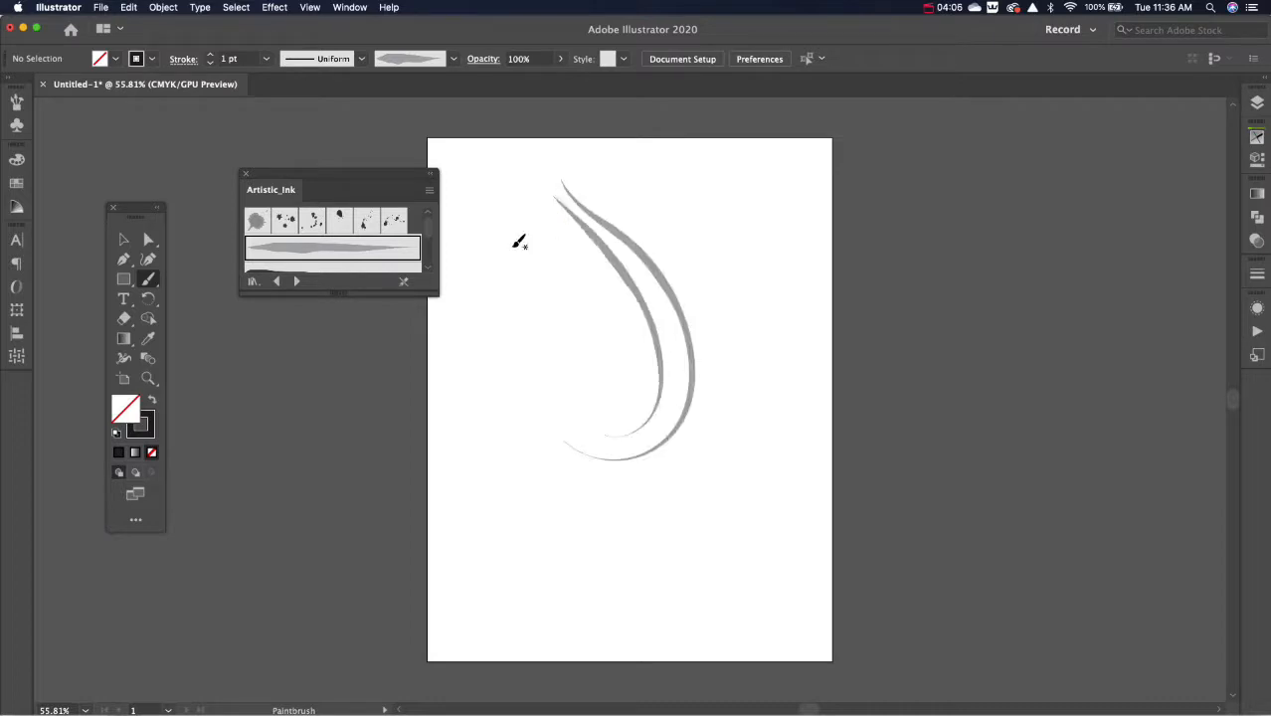
pyautogui.moveTo(563, 232); pyautogui.dragTo(617, 394)
pyautogui.moveTo(563, 257)
pyautogui.mouseDown()
pyautogui.moveTo(597, 354)
pyautogui.moveTo(577, 338)
pyautogui.mouseUp()
# Step: Select all the nested ink strokes and expand their appearance into filled shapes
pyautogui.press('super+a')
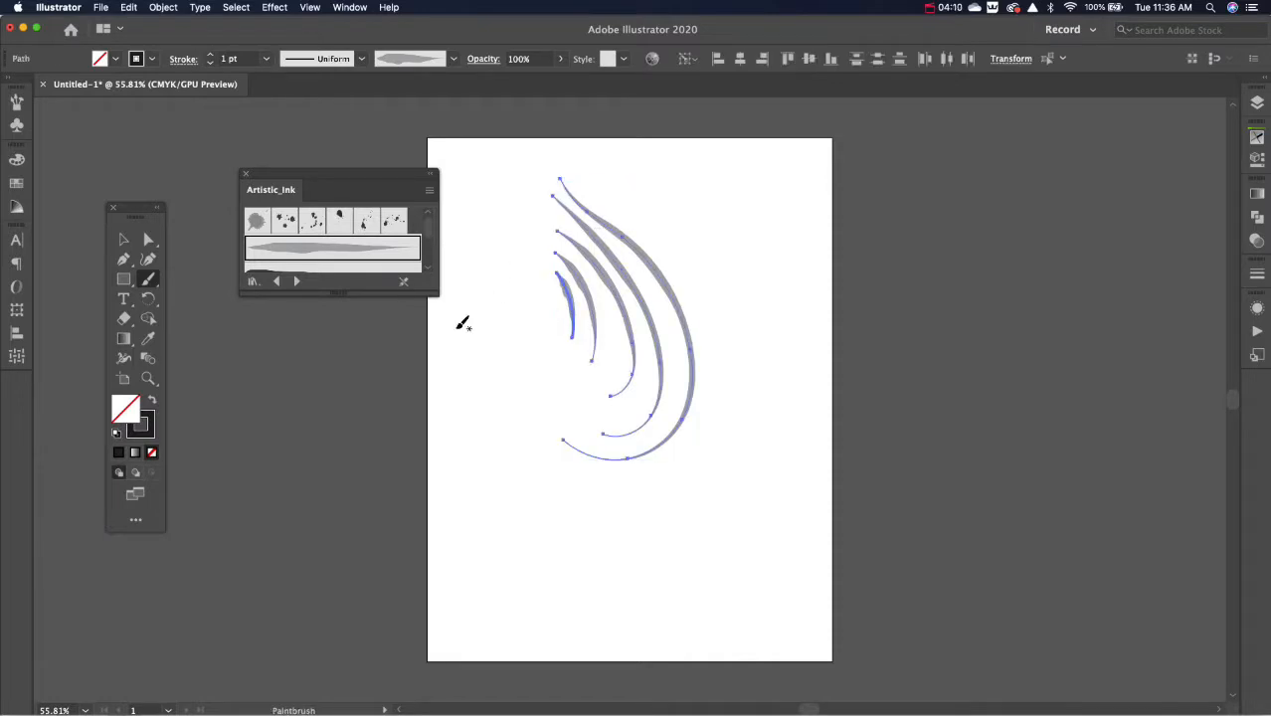
pyautogui.click(148, 433)
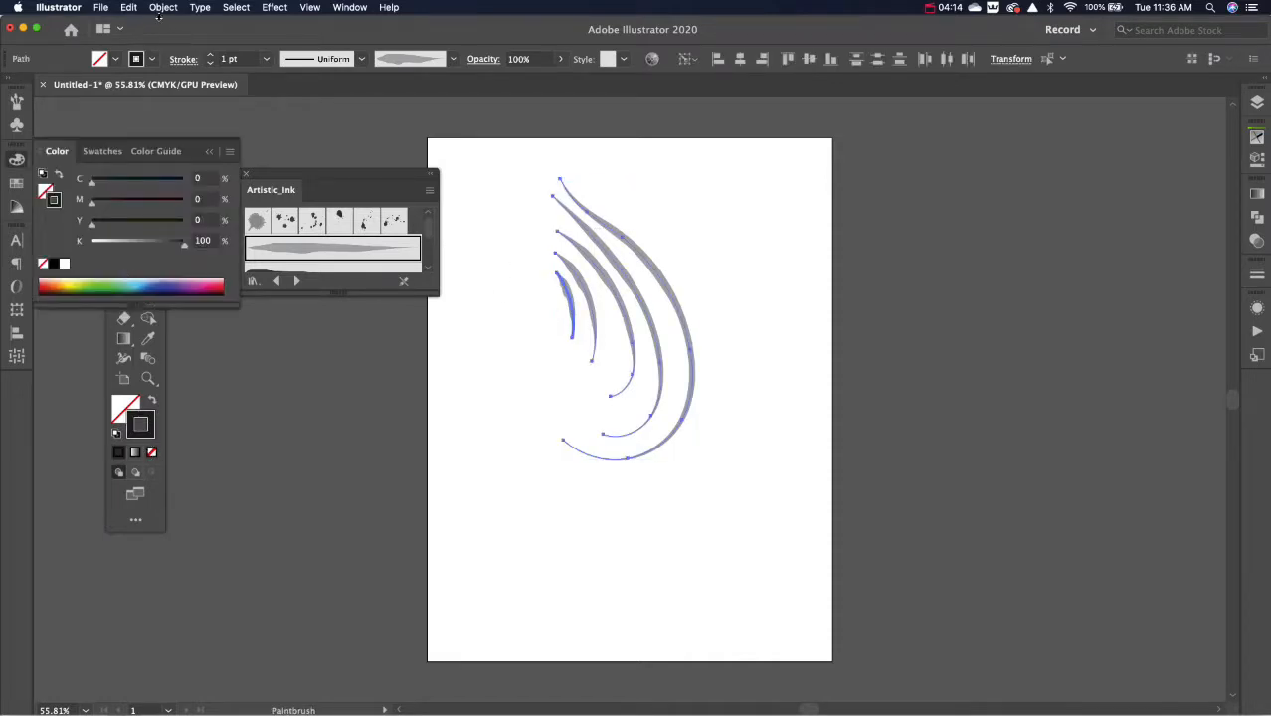
pyautogui.click(162, 7)
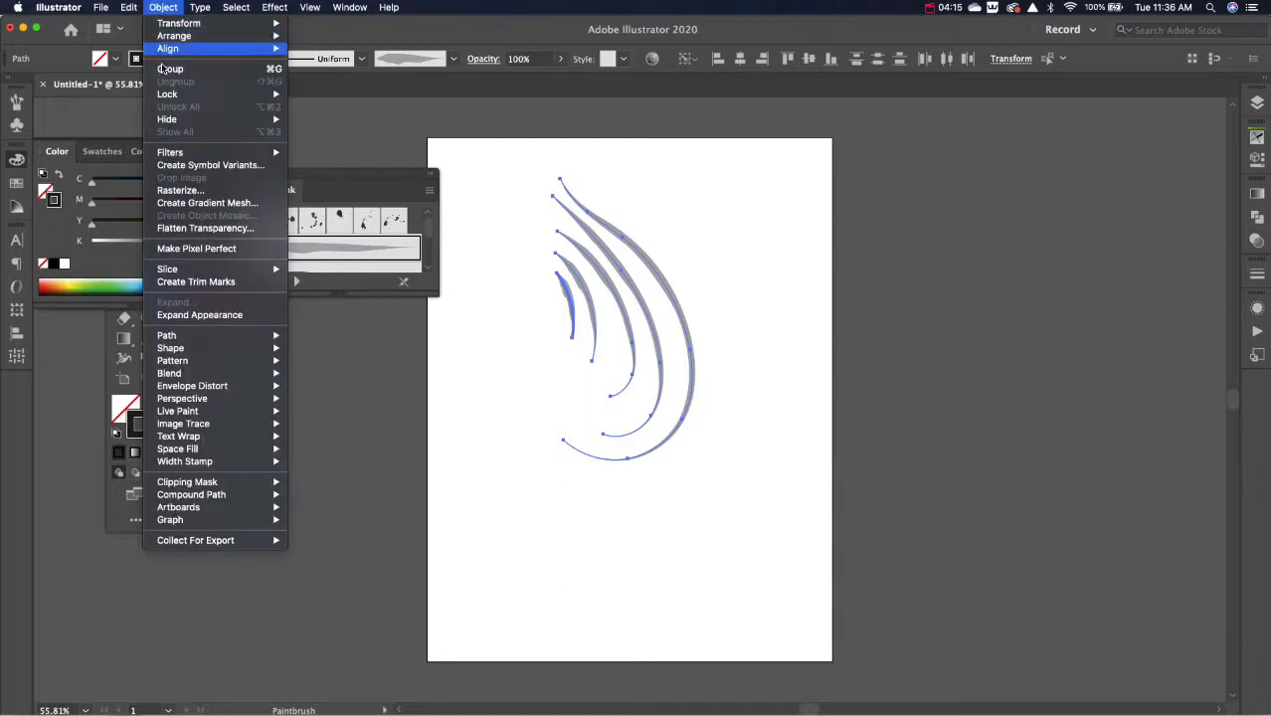
pyautogui.click(165, 317)
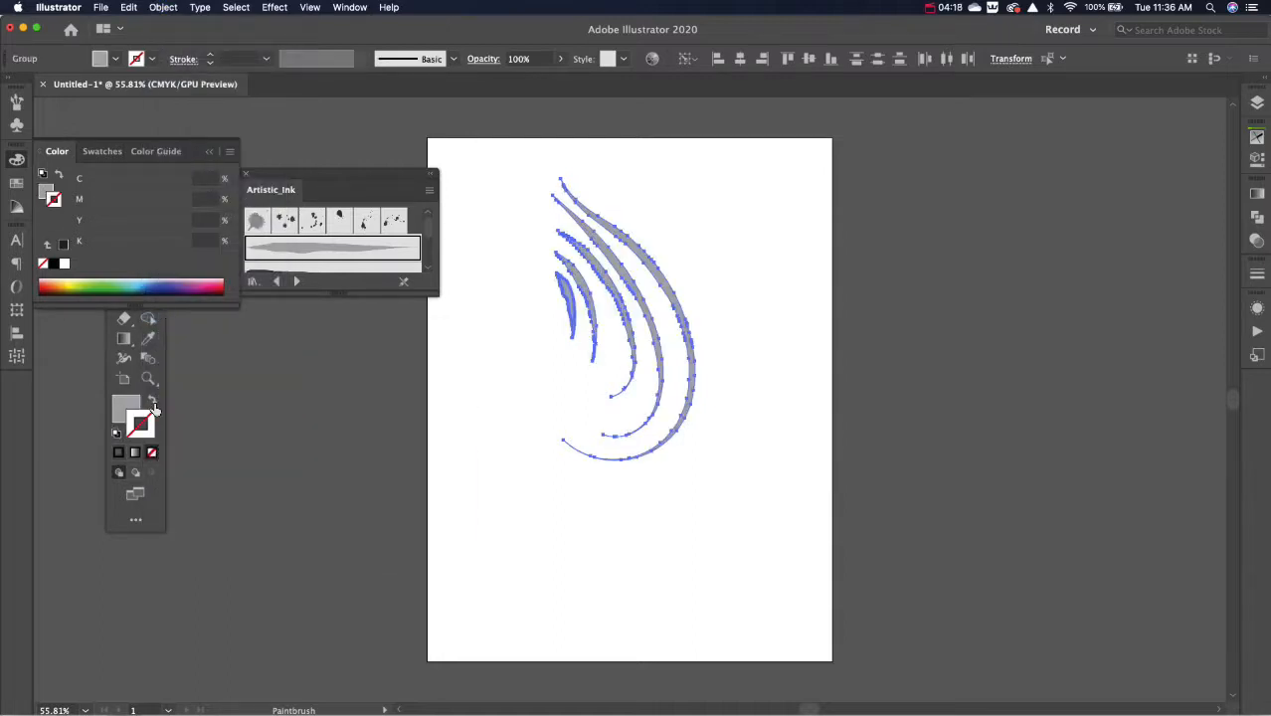
# Step: Swap the fill and stroke of the expanded ink shapes to show their outlines, and delete them
pyautogui.press('v')
pyautogui.click(497, 378)
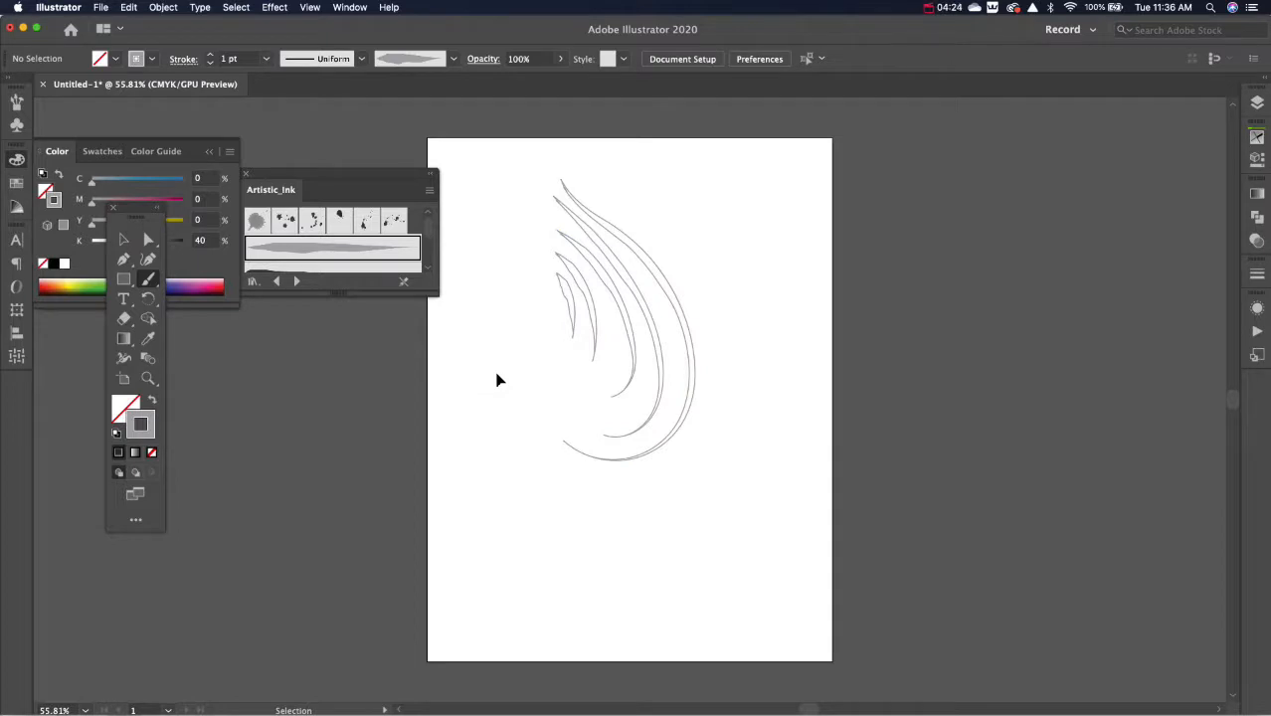
pyautogui.click(583, 329)
pyautogui.press('Delete')
# Step: Enlarge the Artistic_Ink library, choose the dark dry-bristle ink brush, and paint a large teardrop-shaped loop
pyautogui.press('b')
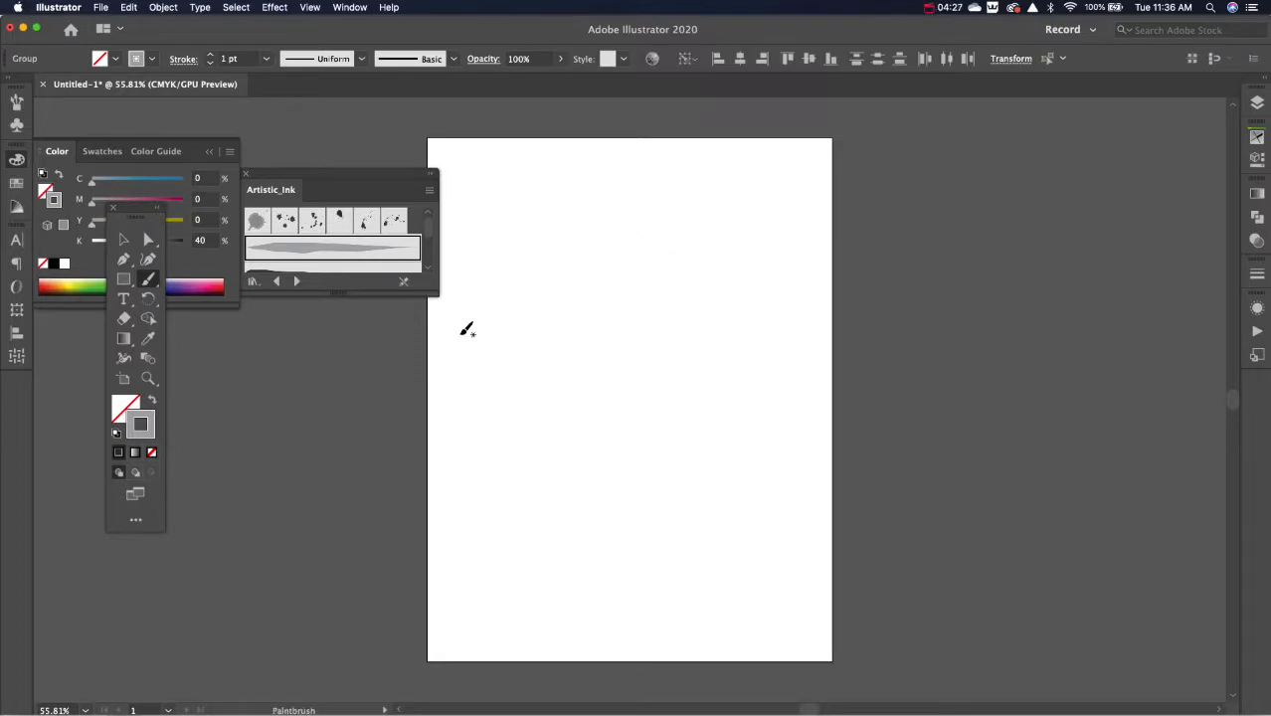
pyautogui.moveTo(431, 292); pyautogui.dragTo(449, 569)
pyautogui.click(316, 471)
pyautogui.moveTo(595, 232)
pyautogui.mouseDown()
pyautogui.moveTo(622, 258)
pyautogui.moveTo(633, 429)
pyautogui.moveTo(681, 332)
pyautogui.mouseUp()
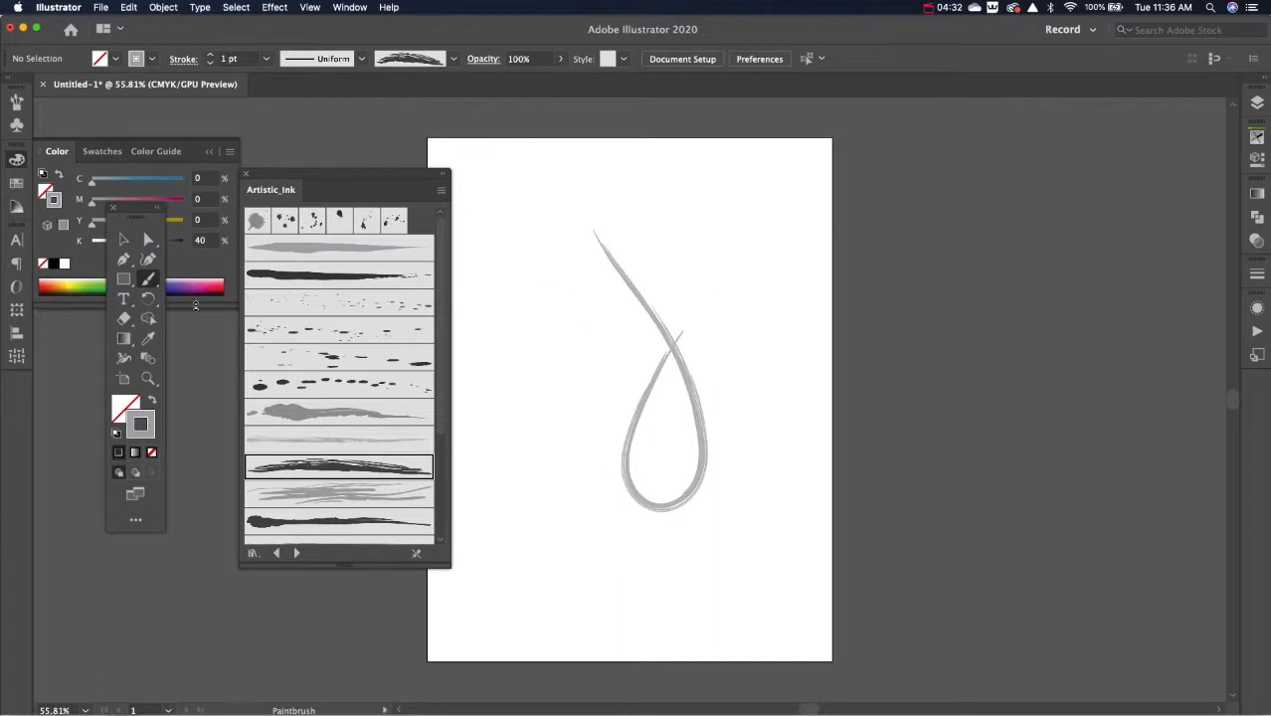
# Step: Set the stroke color to black with hex value 000000
pyautogui.doubleClick(151, 432)
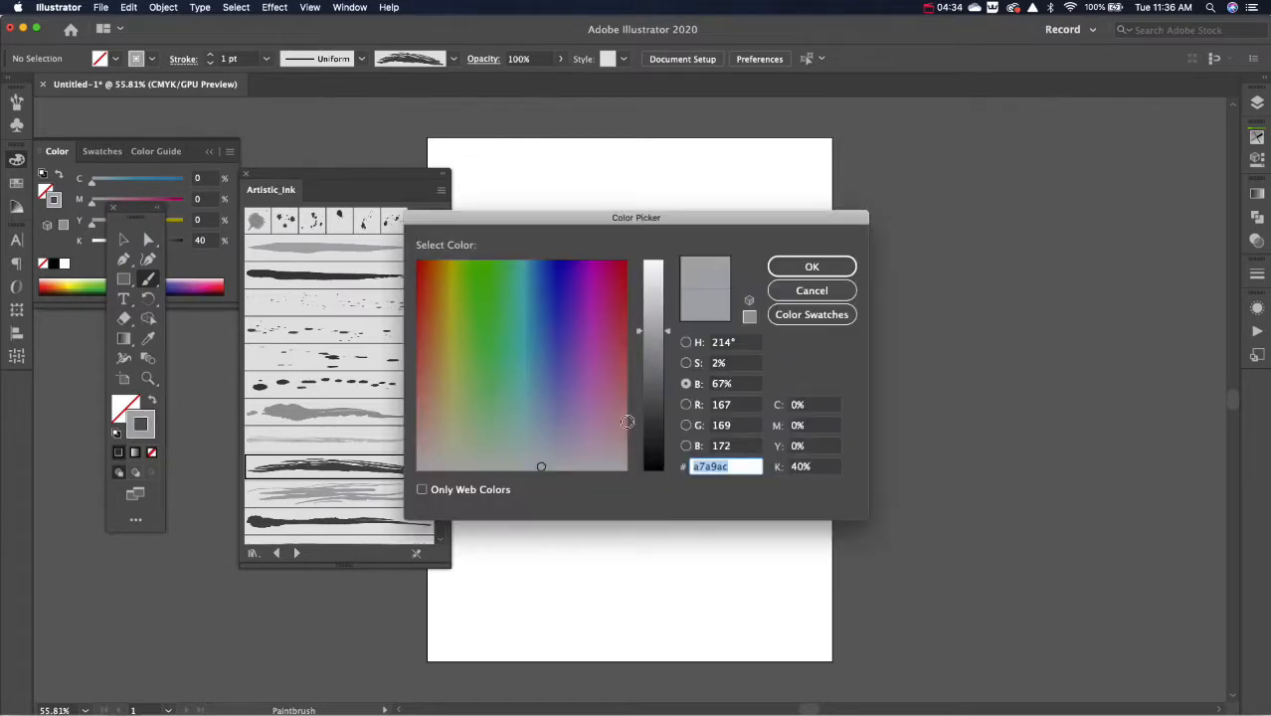
pyautogui.write('000000')
pyautogui.click(812, 267)
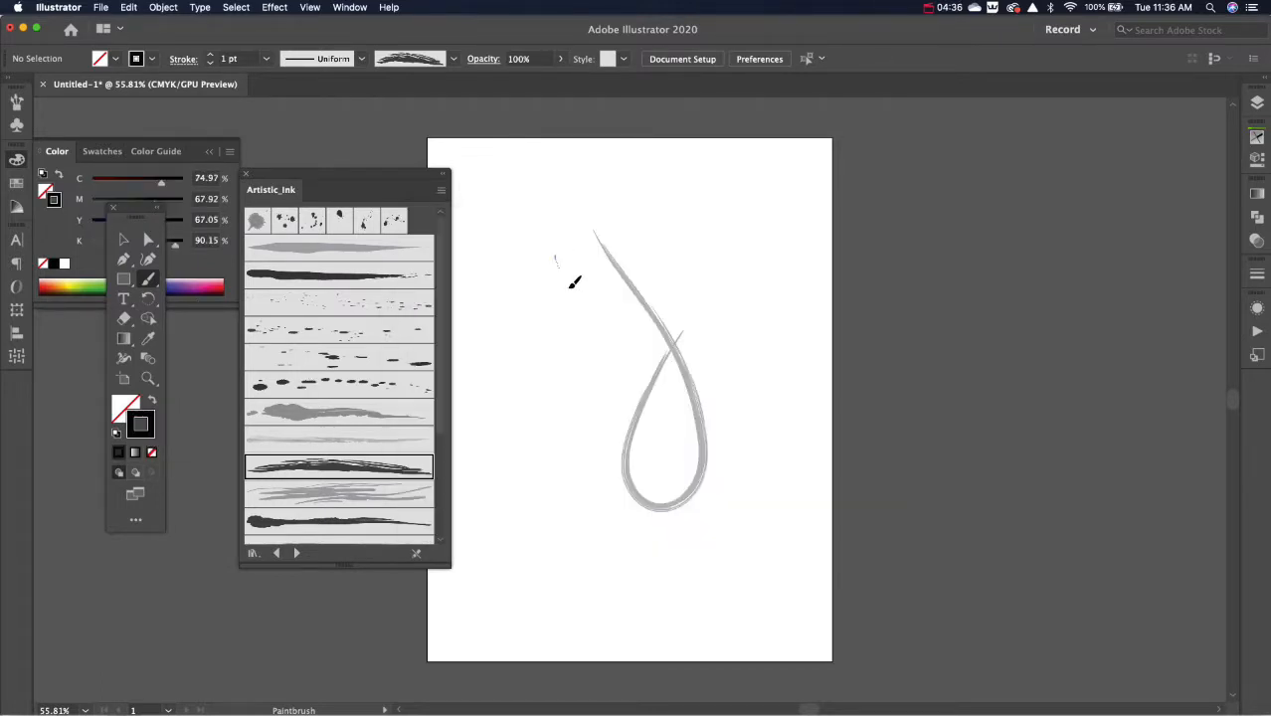
# Step: Paint a smaller loop and an S-shaped curve beside the large teardrop loop, and expand the appearance of all the strokes
pyautogui.moveTo(551, 260); pyautogui.dragTo(623, 292)
pyautogui.moveTo(538, 484); pyautogui.dragTo(507, 272)
pyautogui.press('super+a')
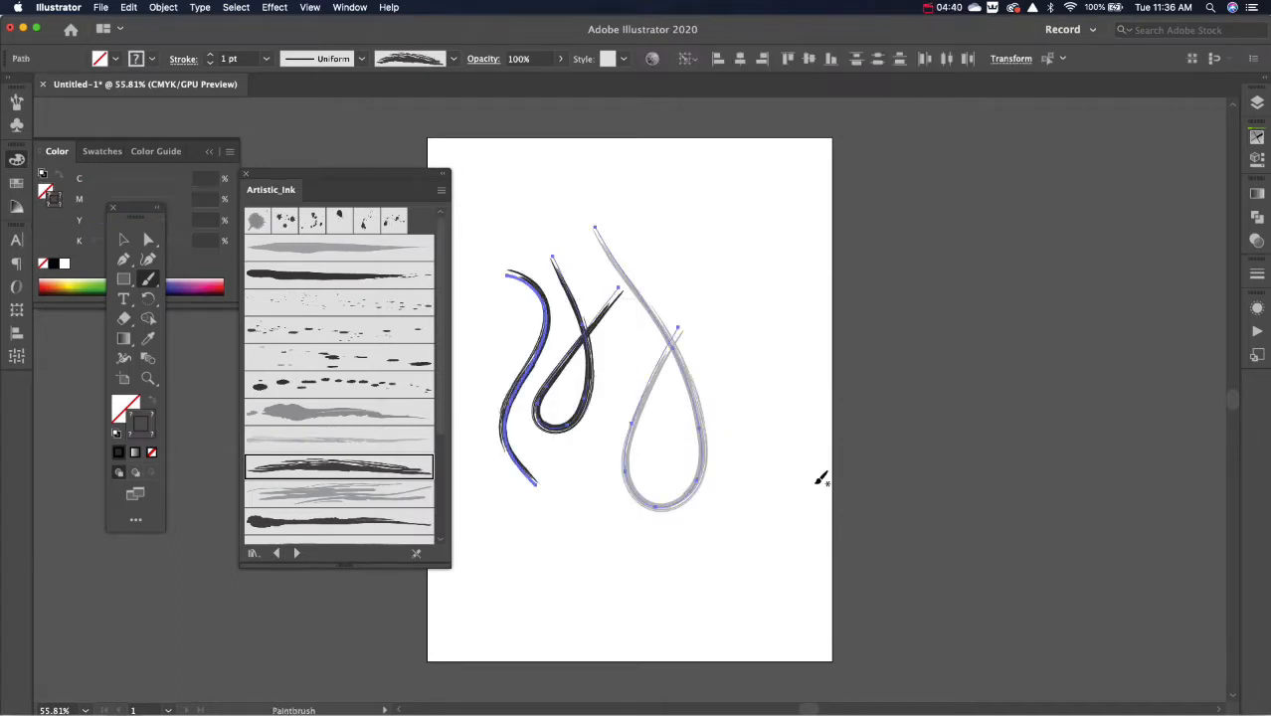
pyautogui.click(163, 7)
pyautogui.click(174, 318)
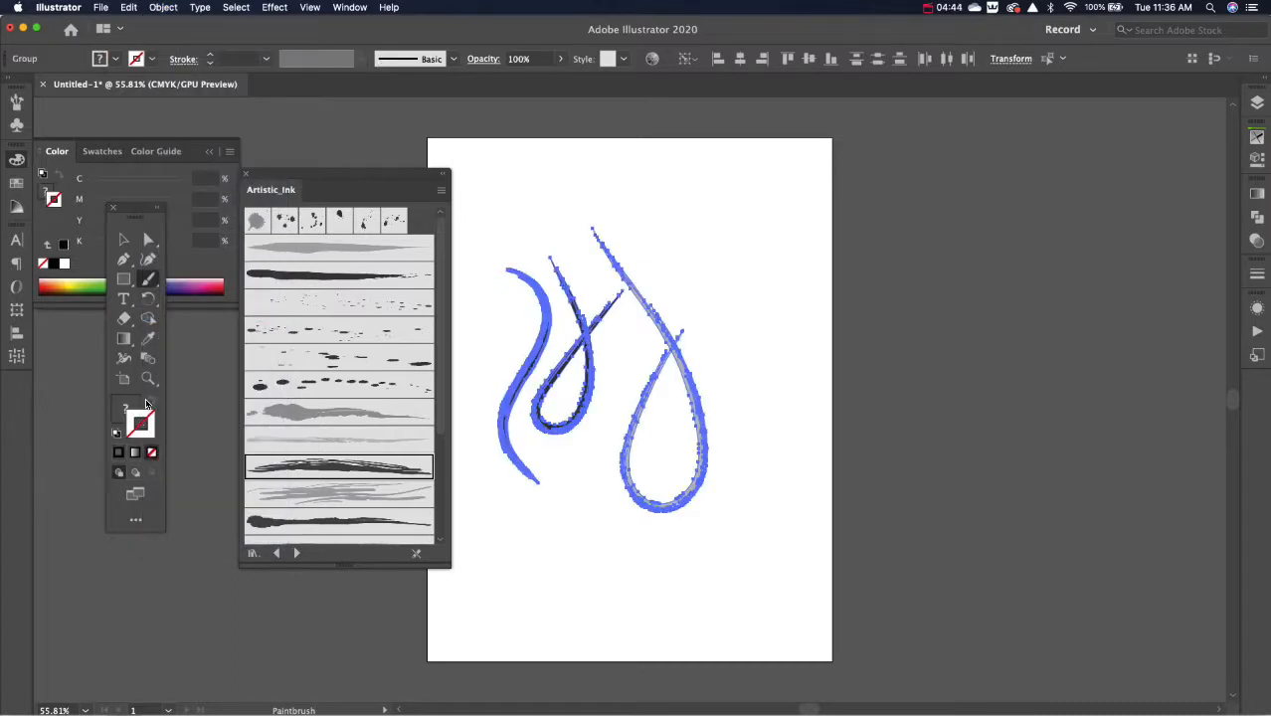
# Step: Reset the expanded shapes to the default fill and stroke and remove their fill, leaving only a 1 pt black outline
pyautogui.click(117, 432)
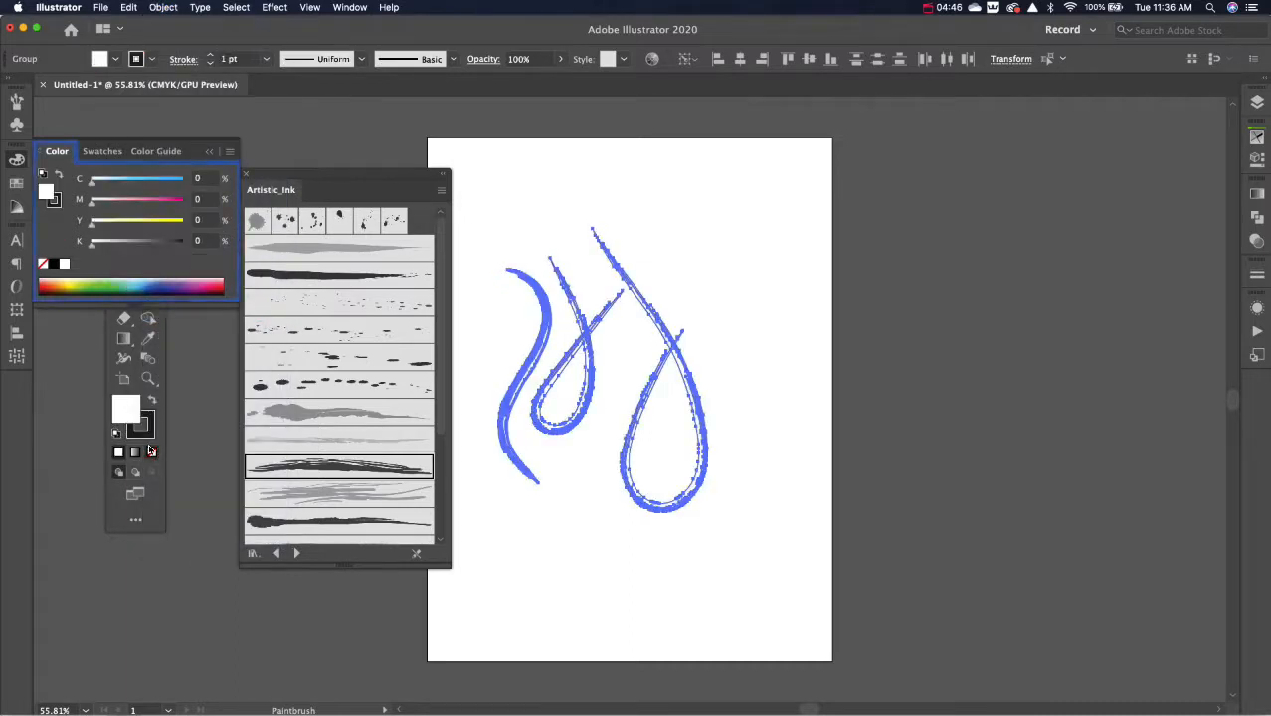
pyautogui.click(149, 452)
pyautogui.click(501, 326)
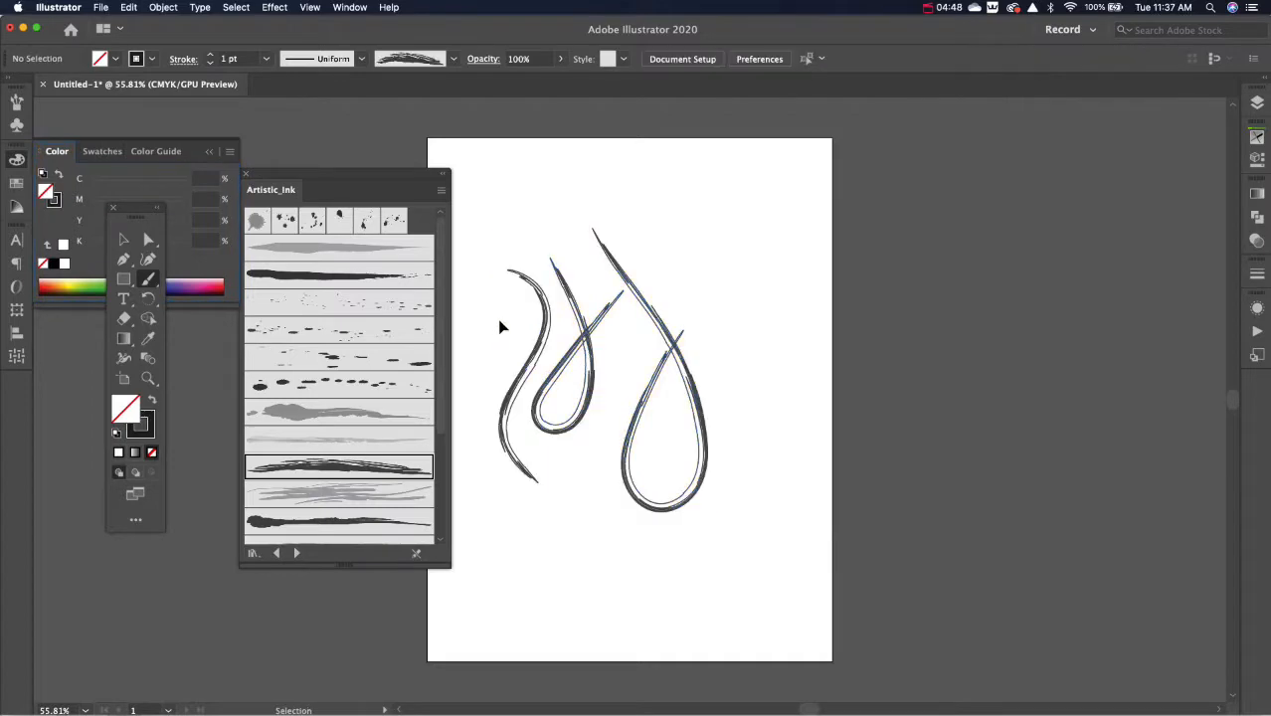
pyautogui.press('z')
pyautogui.moveTo(504, 320)
pyautogui.mouseDown()
pyautogui.moveTo(697, 418)
pyautogui.moveTo(789, 560)
pyautogui.moveTo(798, 552)
pyautogui.mouseUp()
pyautogui.press('b')
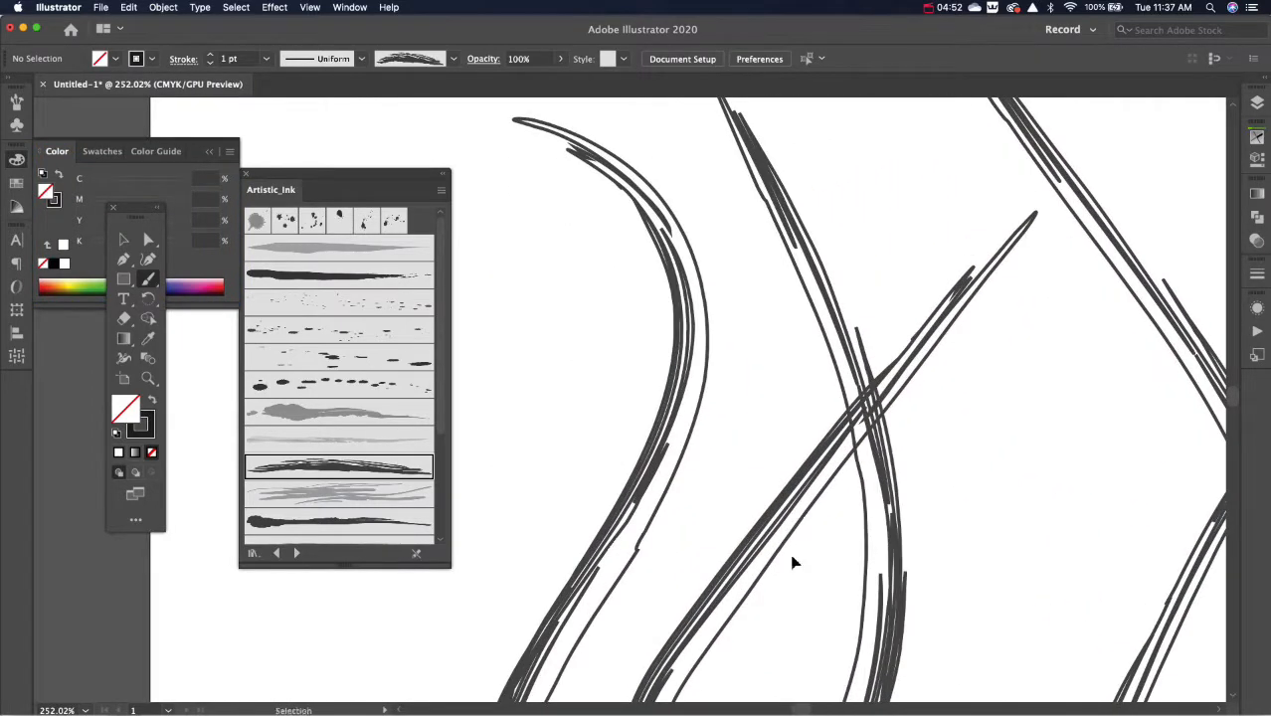
pyautogui.press('super+0')
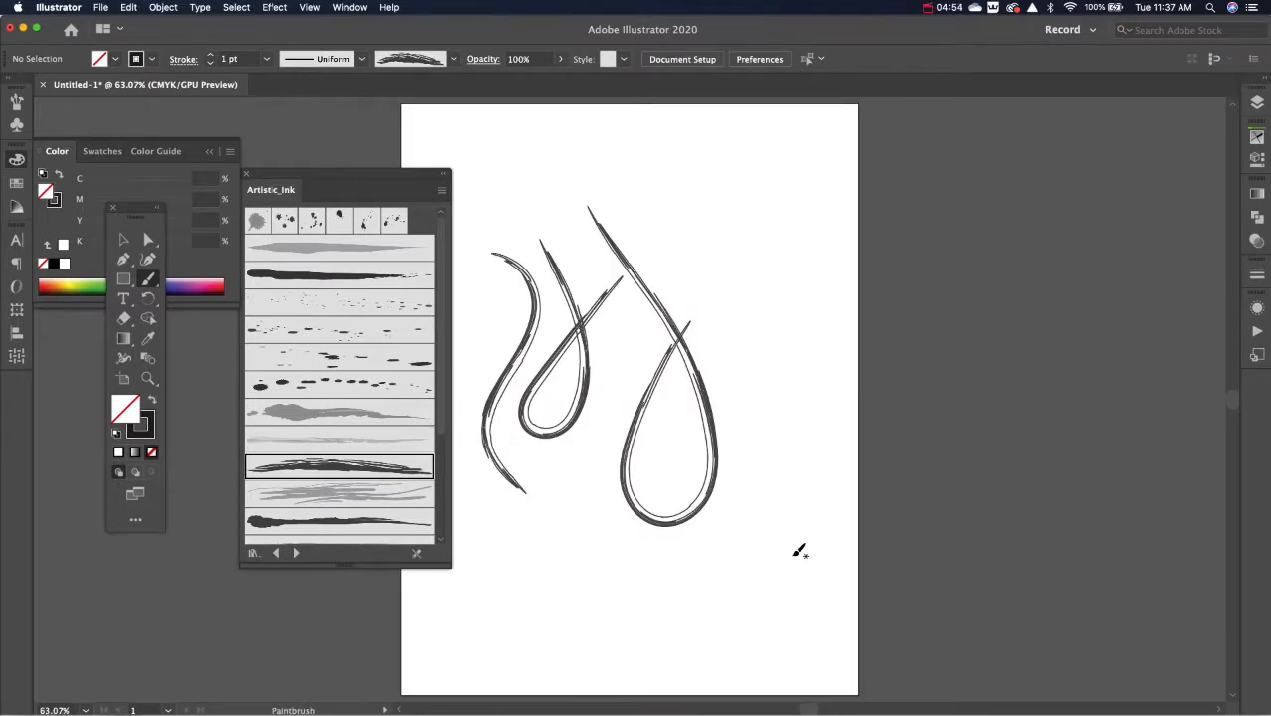